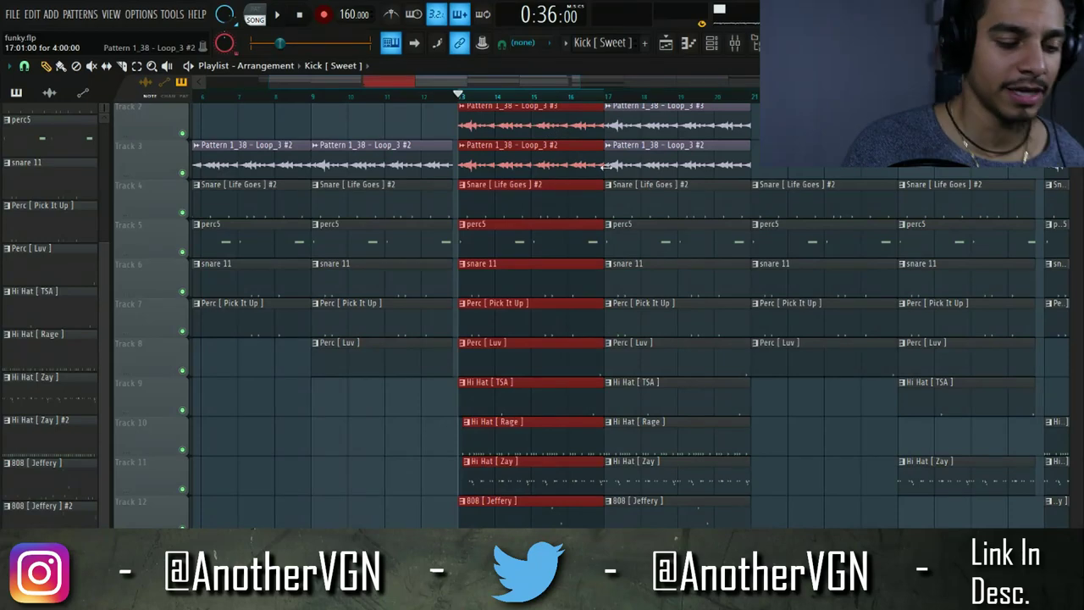
Step: Raise the mixer fader of Insert 8 to about -2.3 dB and return to the playlist
key("F9")
left_click_drag(319, 395, 315, 351)
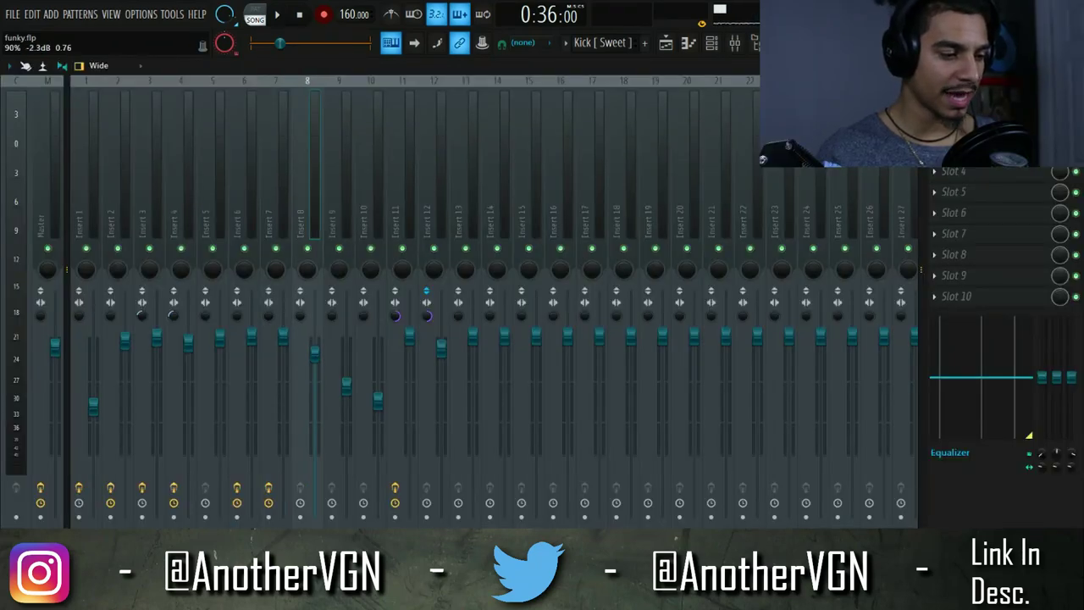
left_click(734, 44)
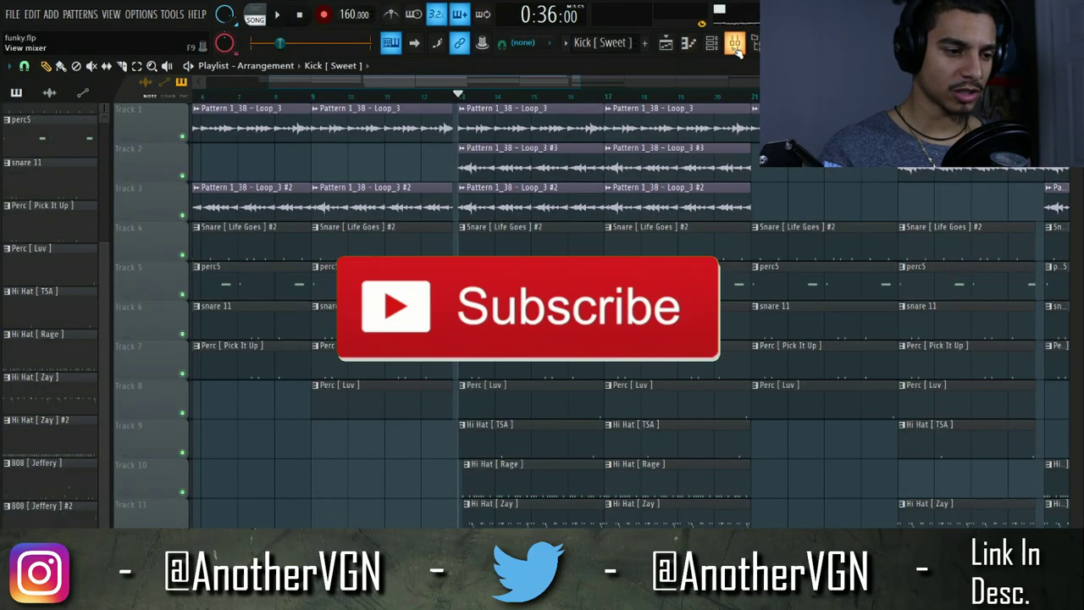
Step: Solo the Kick [ Sweet ] track and play it looped over the four bars from bar 13 to bar 17
scroll(474, 411, "down", 3)
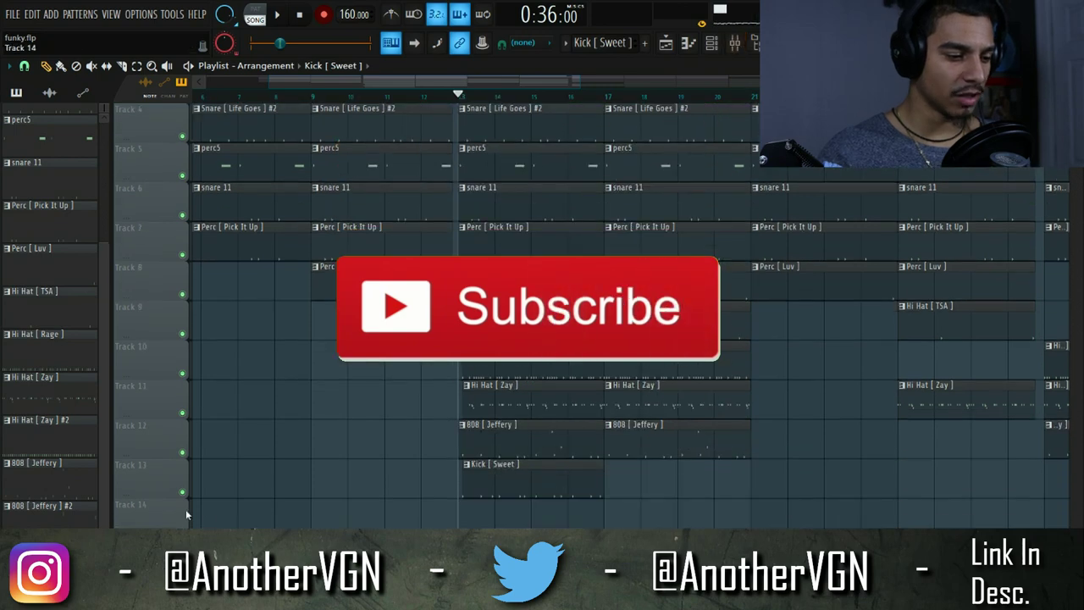
key("space")
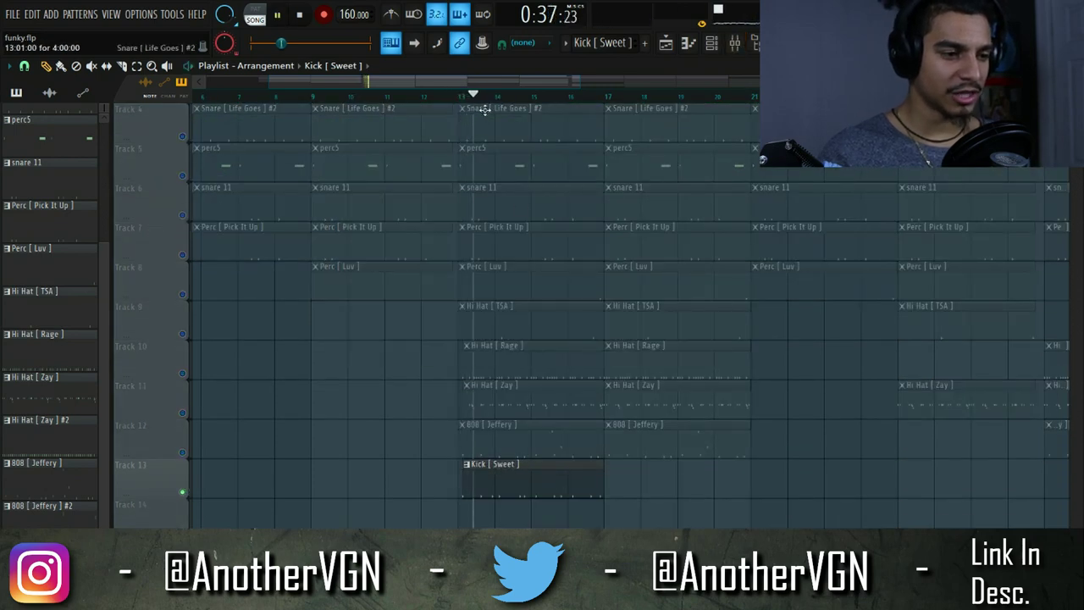
left_click_drag(462, 96, 603, 112)
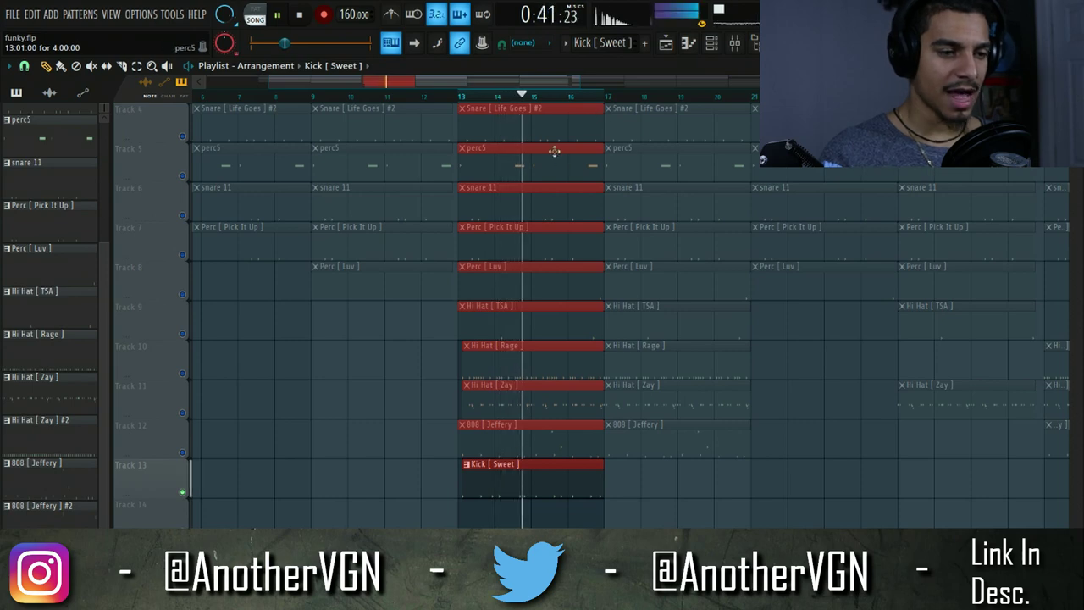
Step: Check the kick's level on mixer Insert 12, then stop playback and show the channel rack beside the first inserts
key("F9")
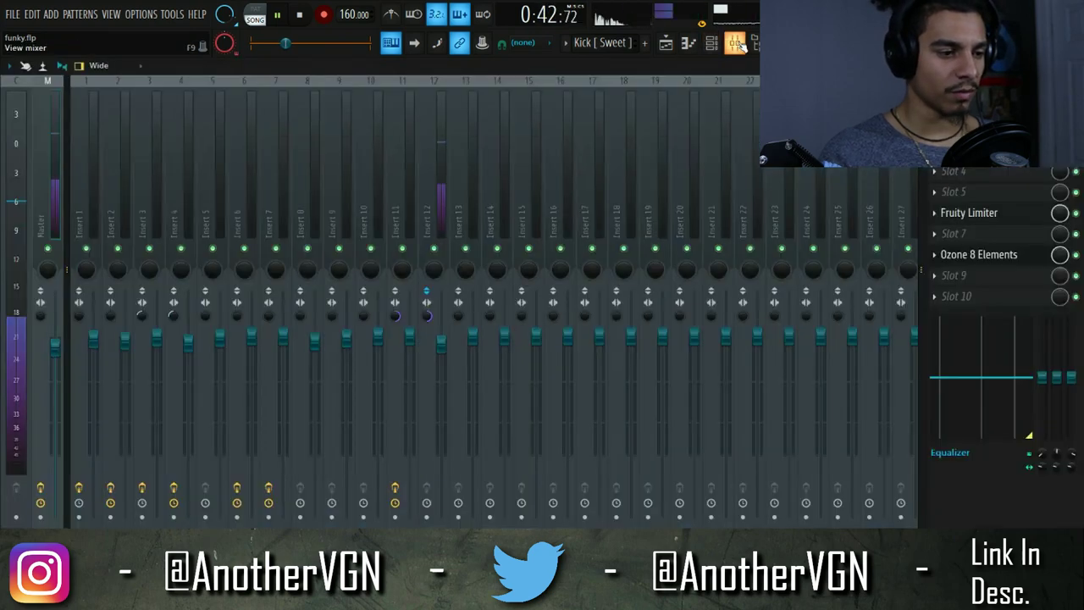
left_click(444, 177)
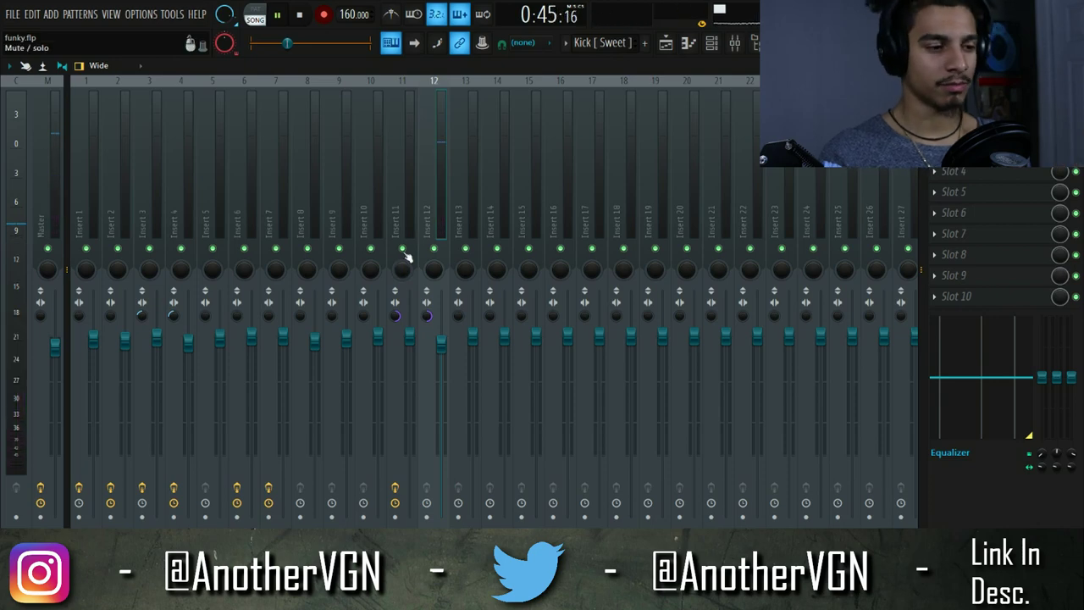
key("space")
key("F6")
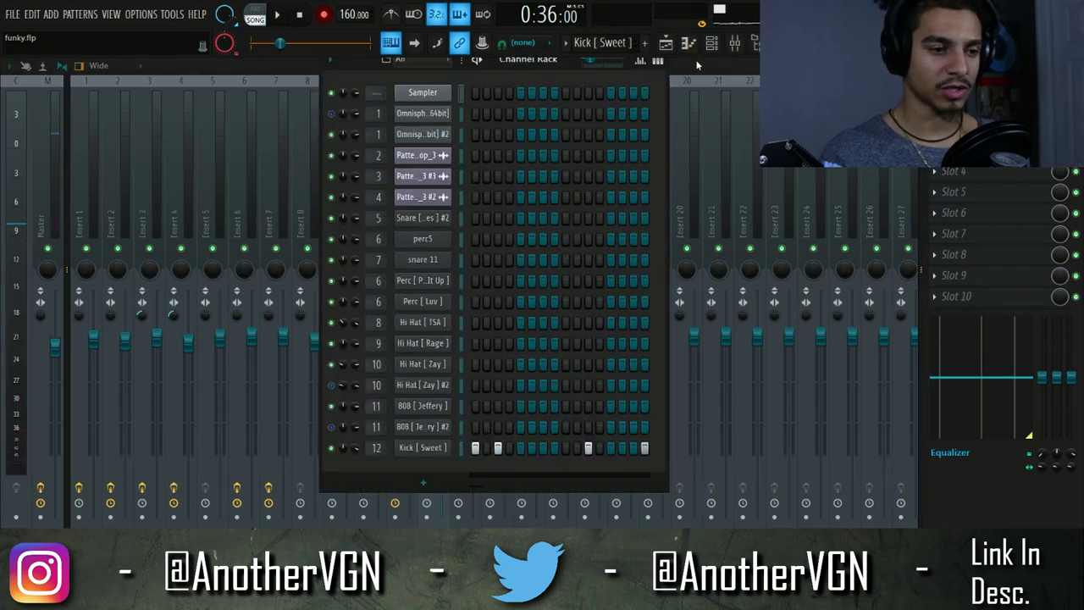
left_click_drag(354, 70, 519, 67)
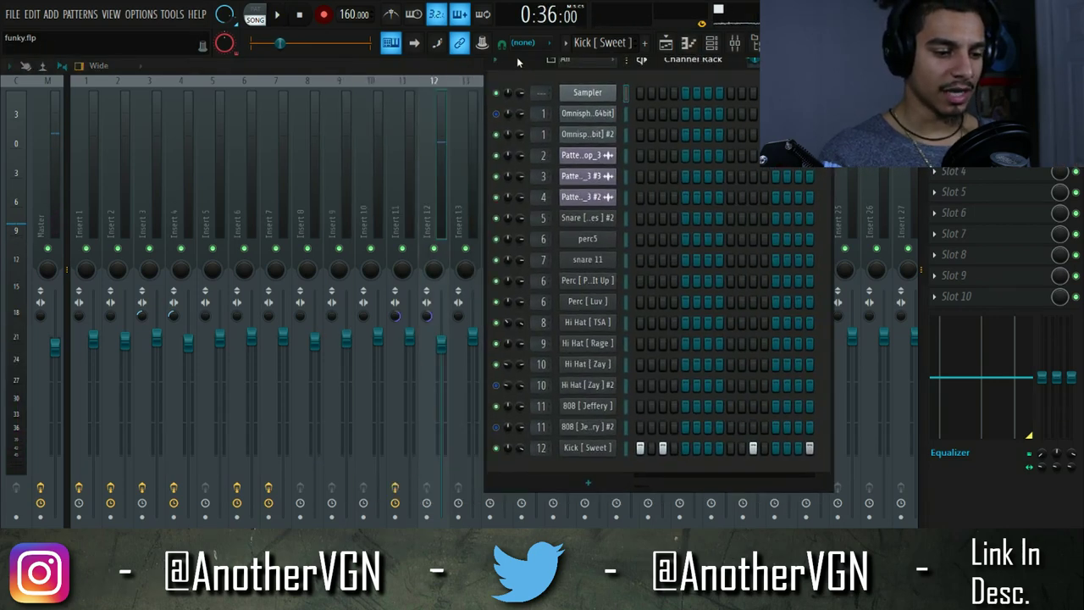
Step: Unmute the 808 [ Jeffery ] track in the playlist and play it together with the kick
key("F5")
key("space")
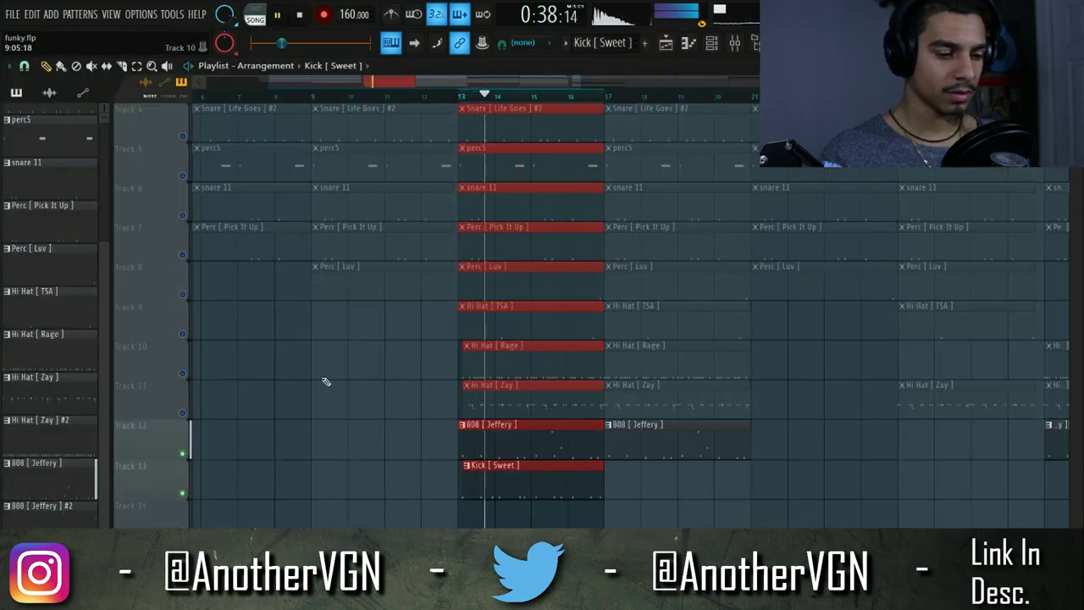
key("space")
key("F5")
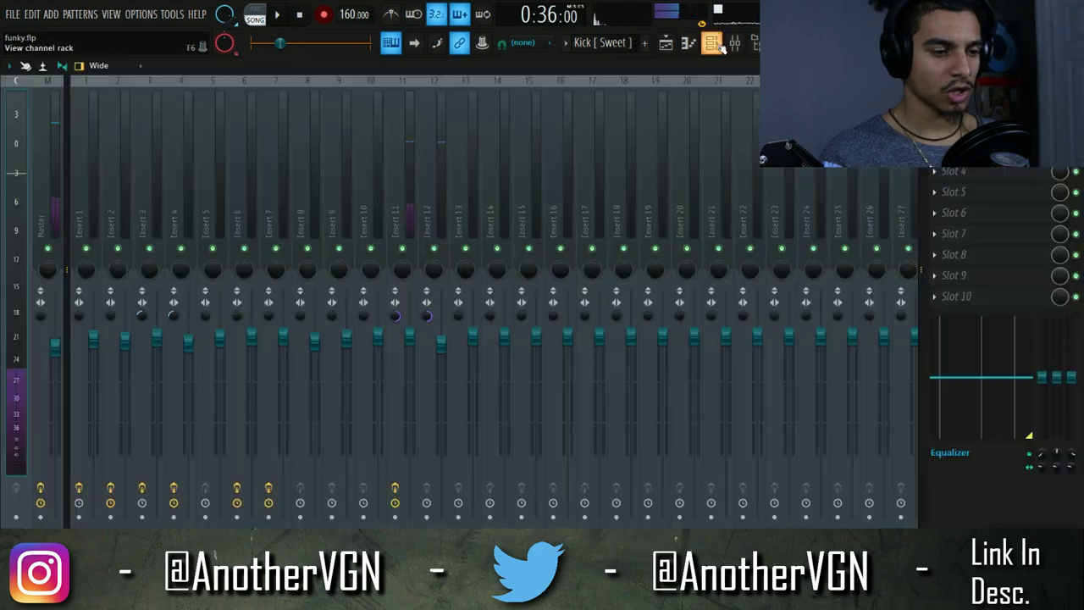
Step: Raise the Kick [ Sweet ] channel volume and play it against the 808 while watching the mixer levels
left_click(711, 44)
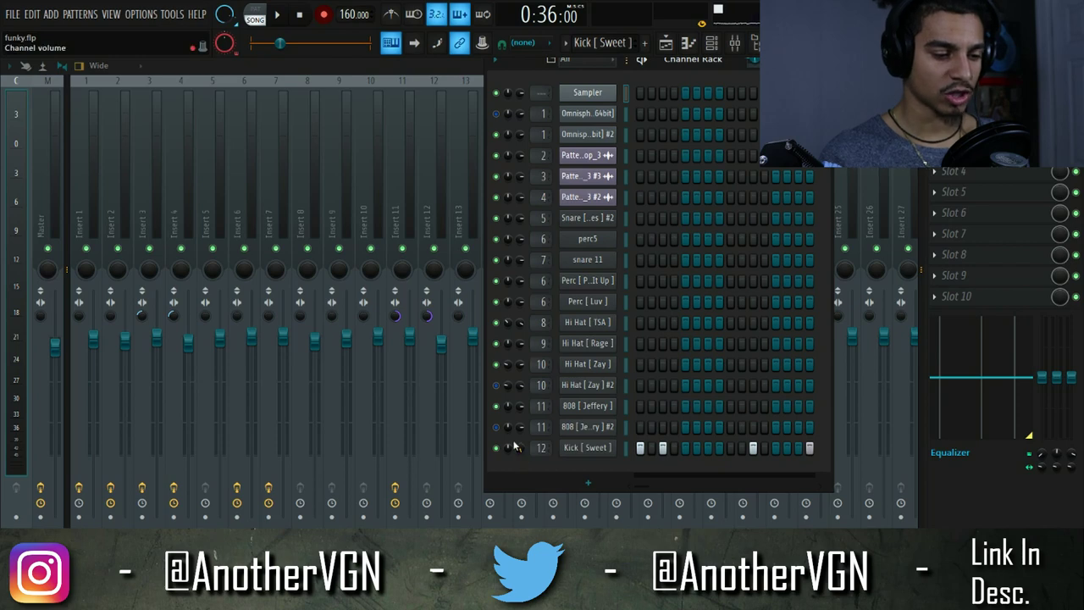
key("space")
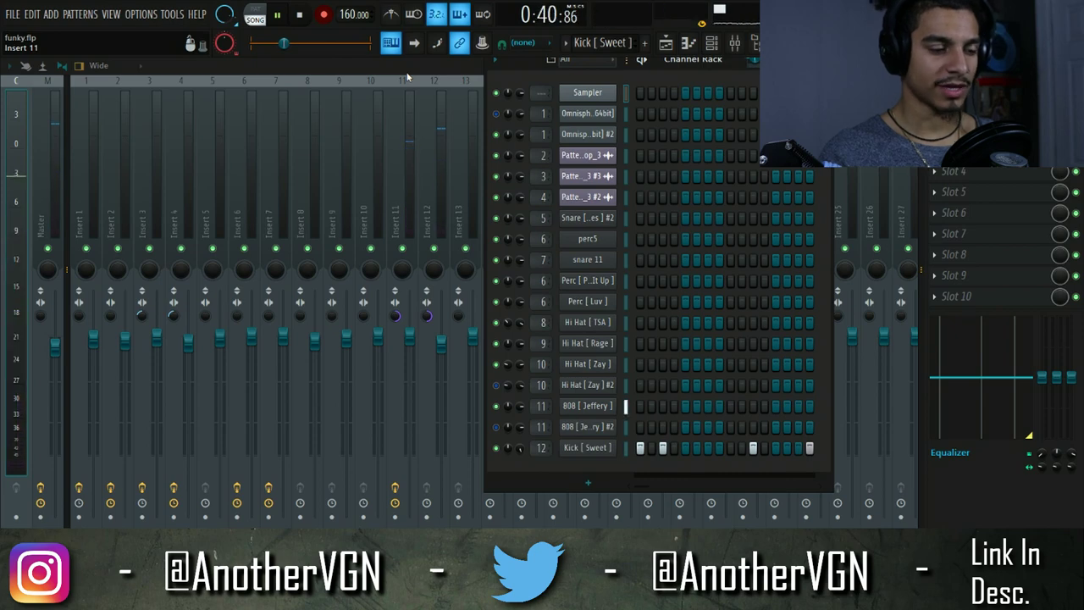
key("F6")
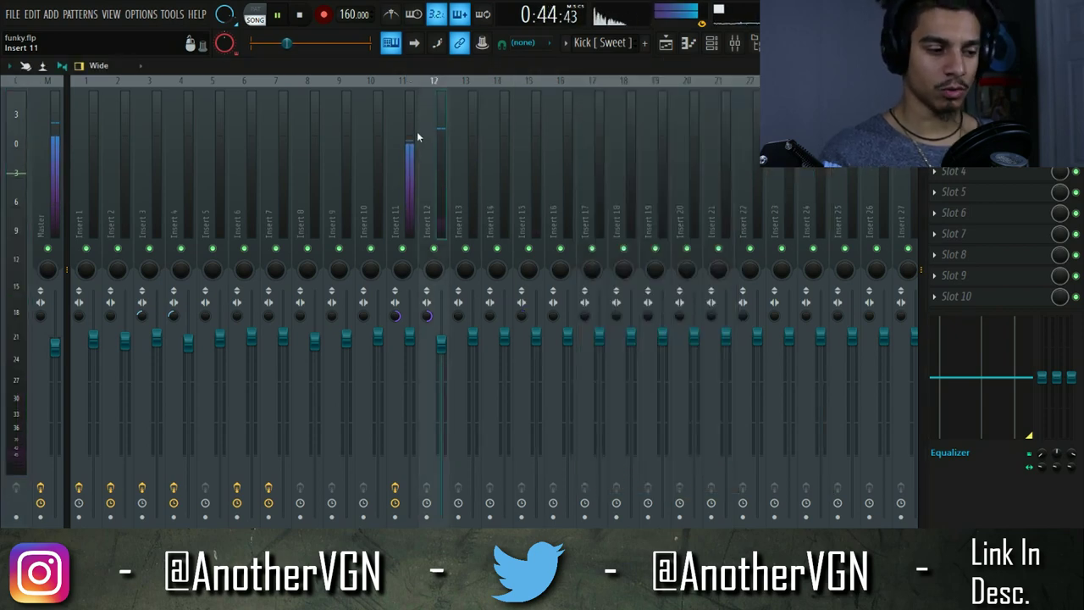
key("space")
Step: Inspect the Fruity parametric EQ 2 and Fruity Limiter settings on the 808's Insert 11
left_click(413, 141)
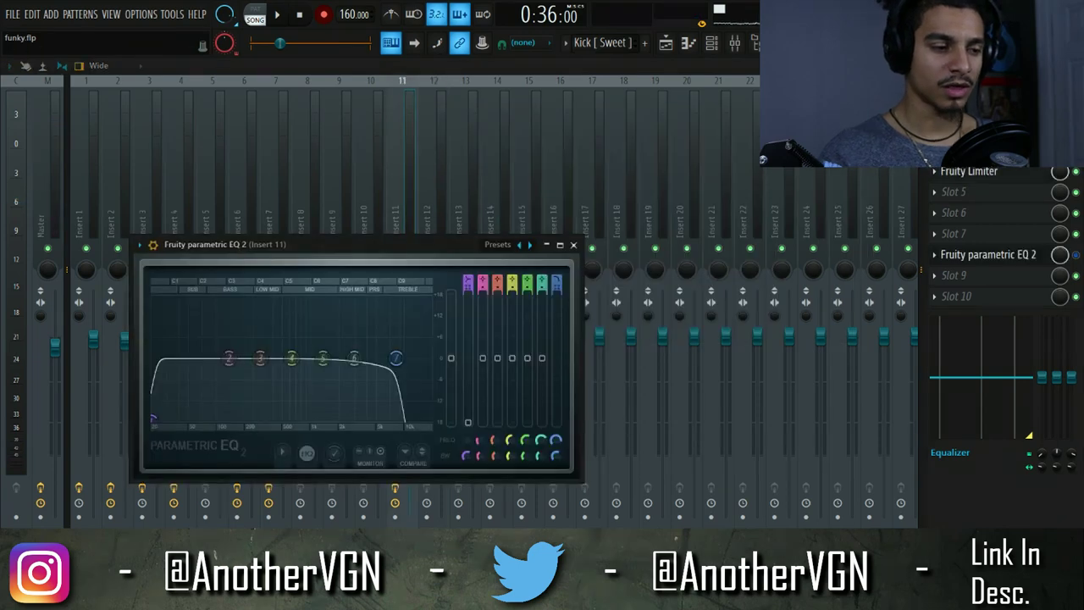
left_click(574, 244)
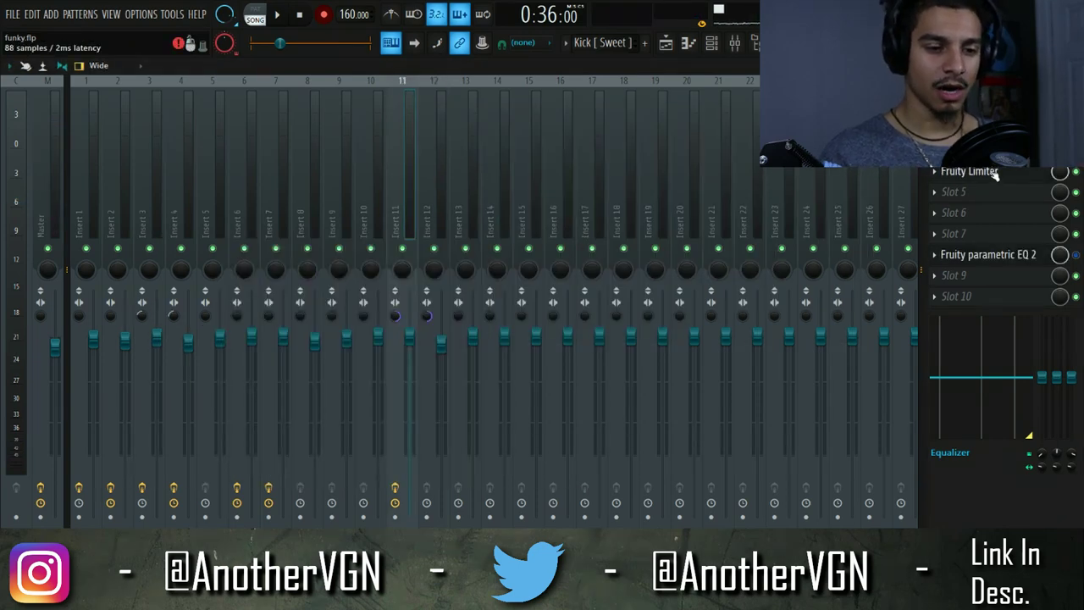
left_click(969, 171)
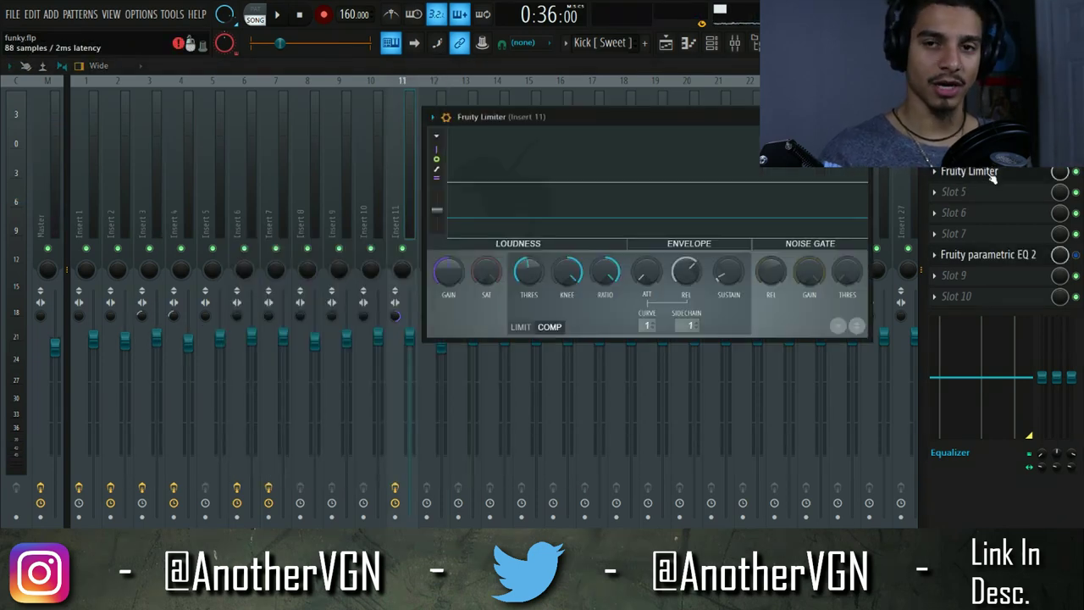
Step: Compare the 808 and kick in playback with the Insert 11 Fruity Limiter bypassed and with it enabled
left_click(862, 117)
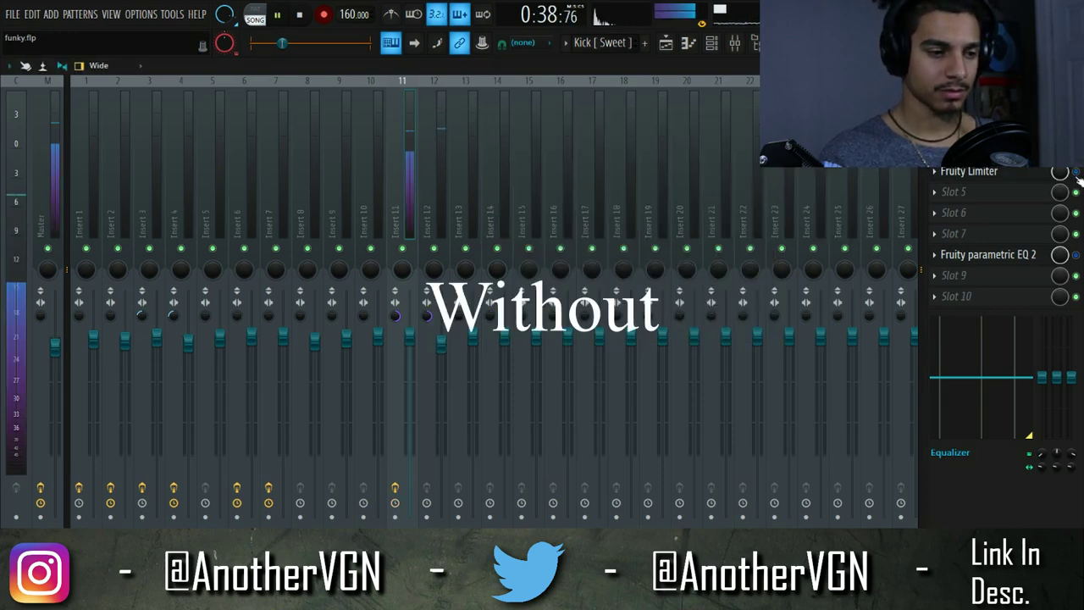
key("space")
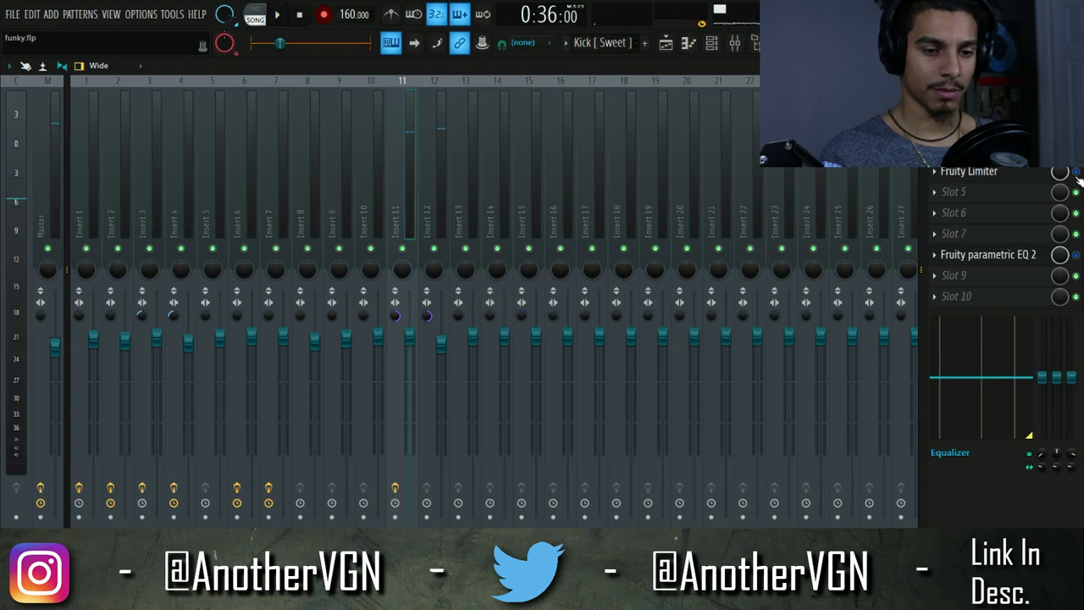
key("space")
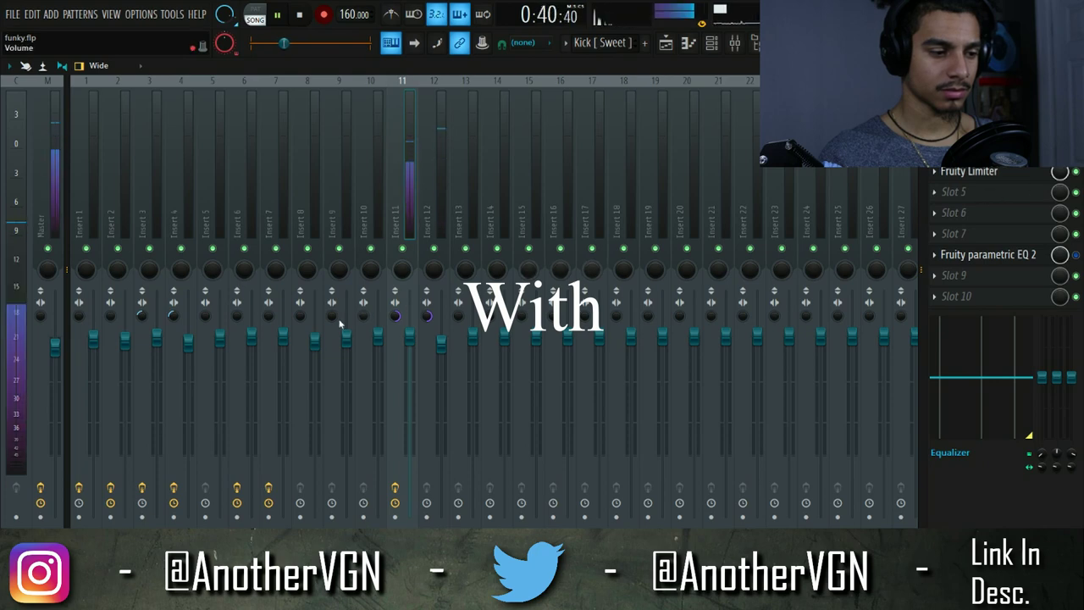
key("space")
Step: Show the Kicks folder of the Pariah Drumkit in the browser and bring up the channel rack
key("alt+F8")
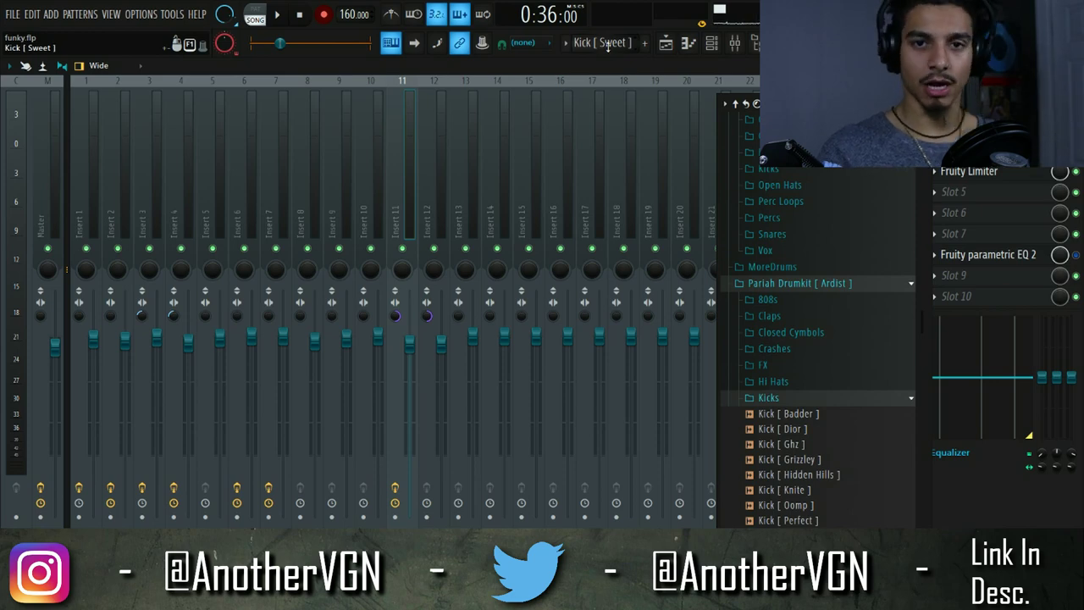
left_click(711, 43)
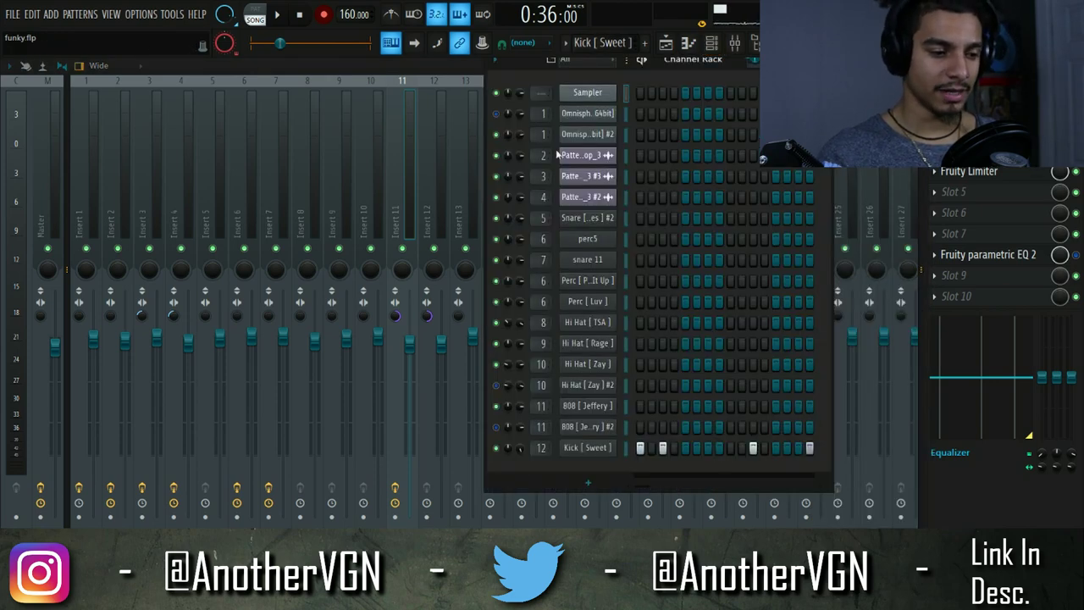
Step: Unmute the Snare [ Life Goes ] #2 track and play it with the kick and 808, checking its level on Insert 5
left_click(665, 42)
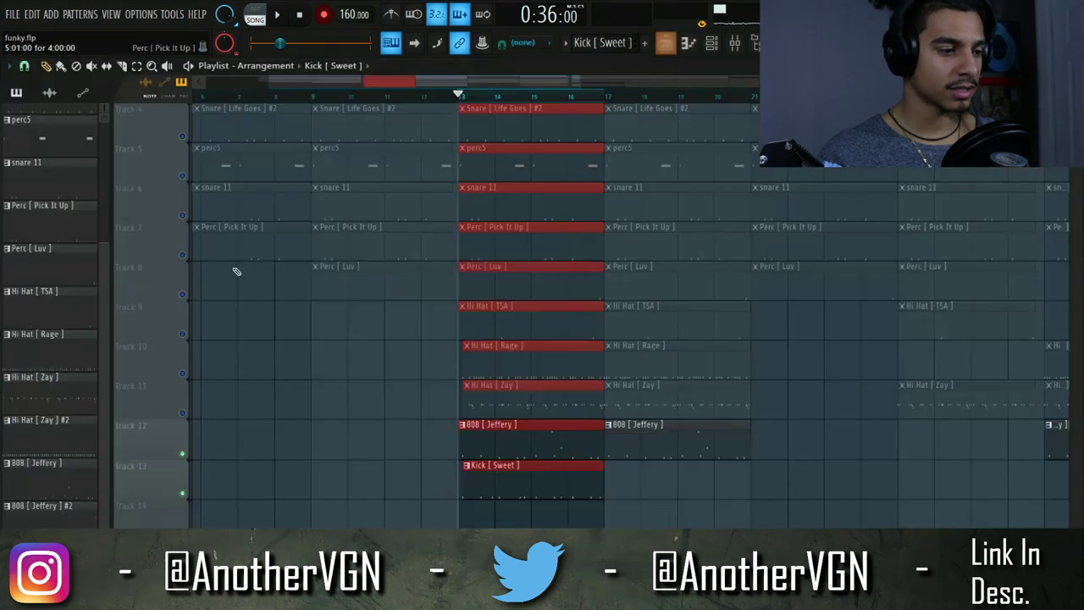
key("space")
left_click(734, 42)
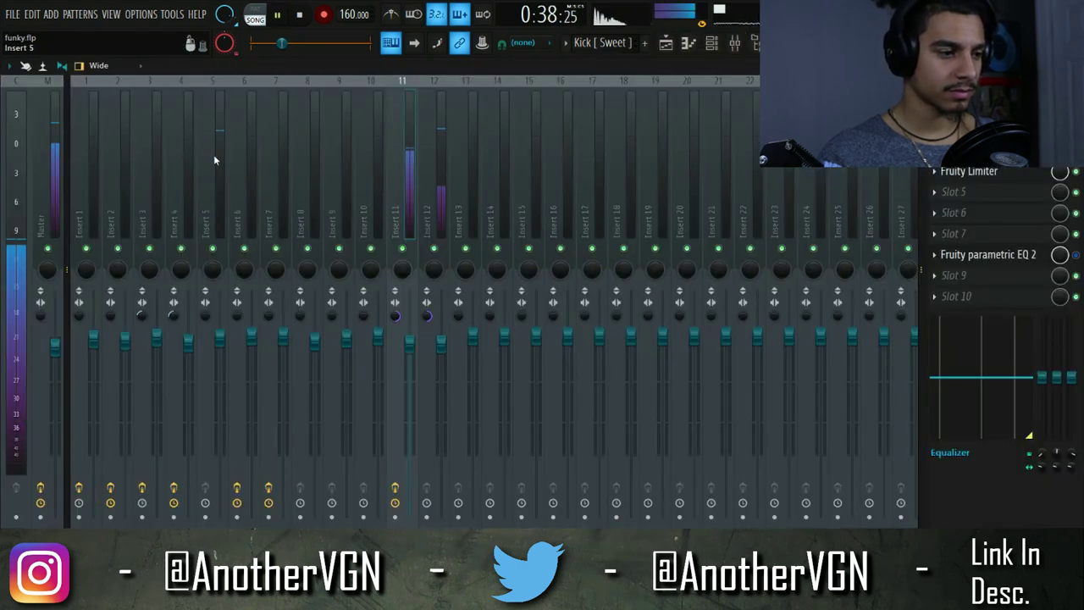
left_click(713, 45)
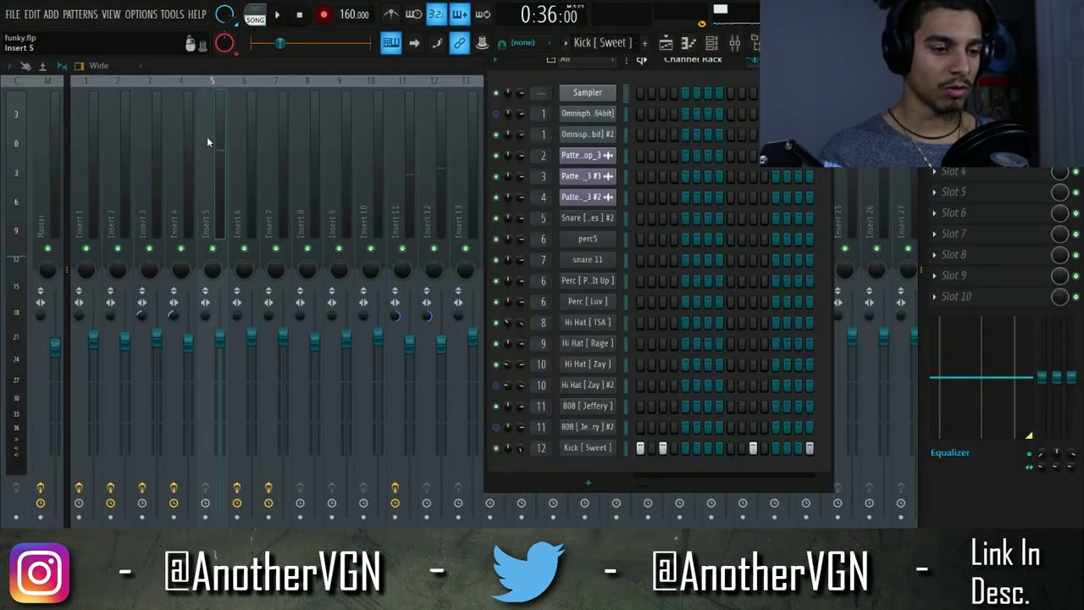
left_click(666, 42)
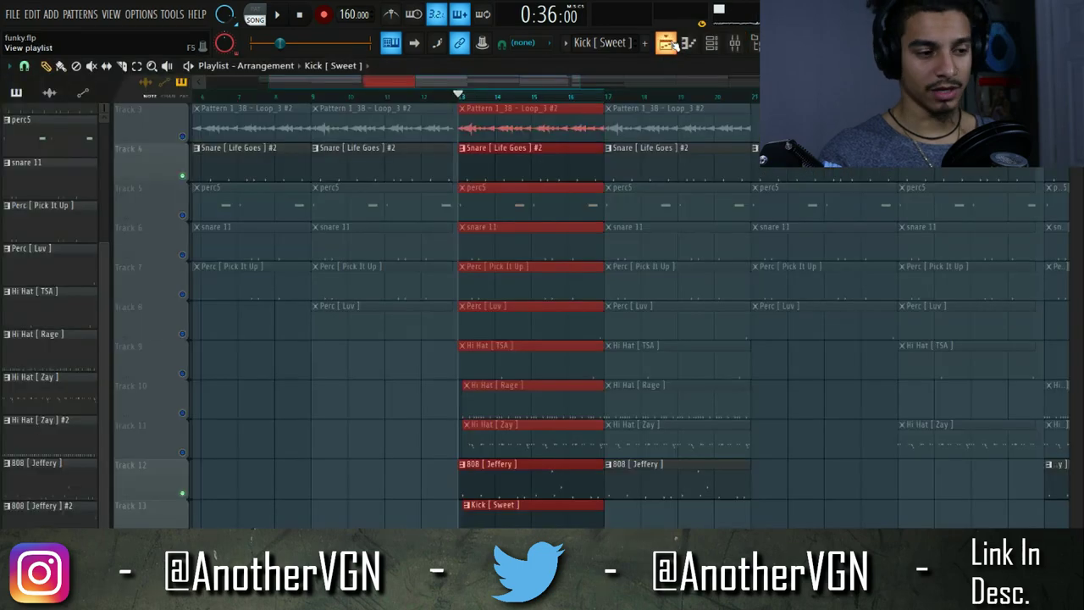
left_click(687, 43)
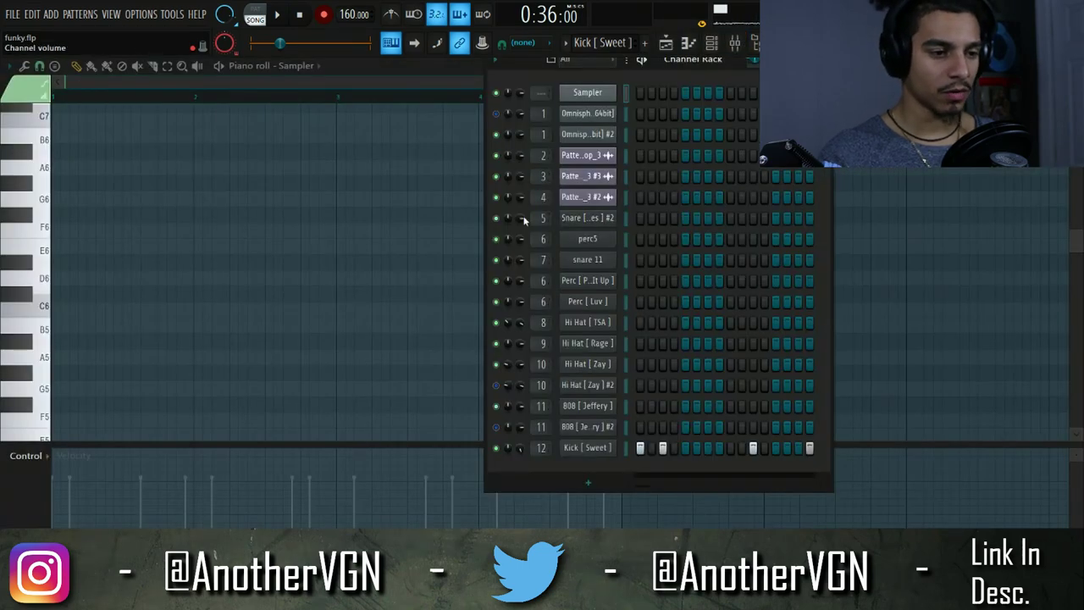
key("F9")
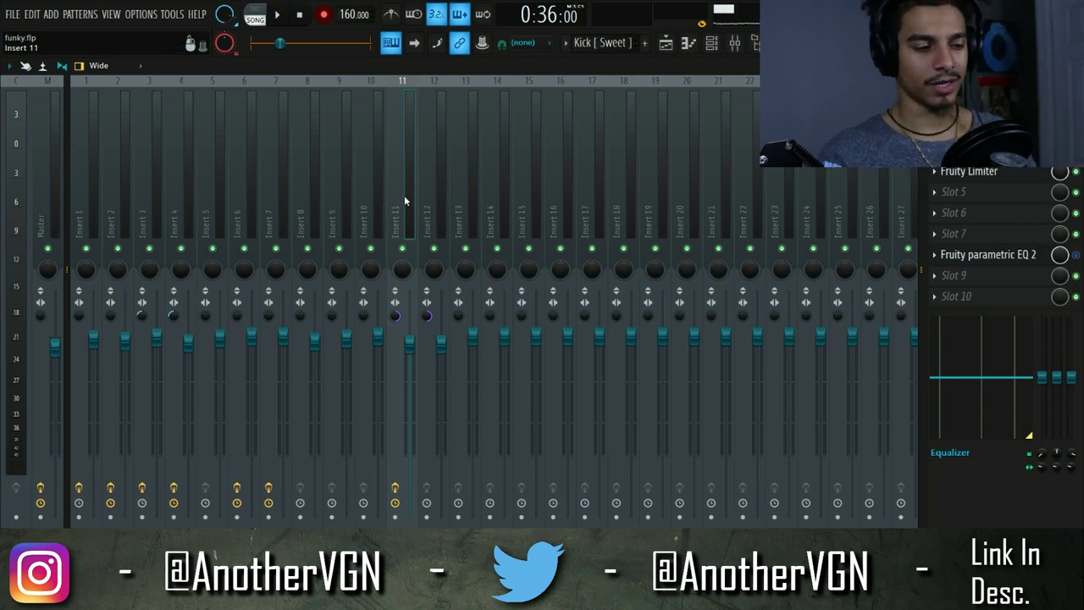
Step: Adjust the Snare [ Life Goes ] #2 channel volume in the channel rack while monitoring Insert 5 during playback
key("F6")
left_click_drag(703, 135, 477, 101)
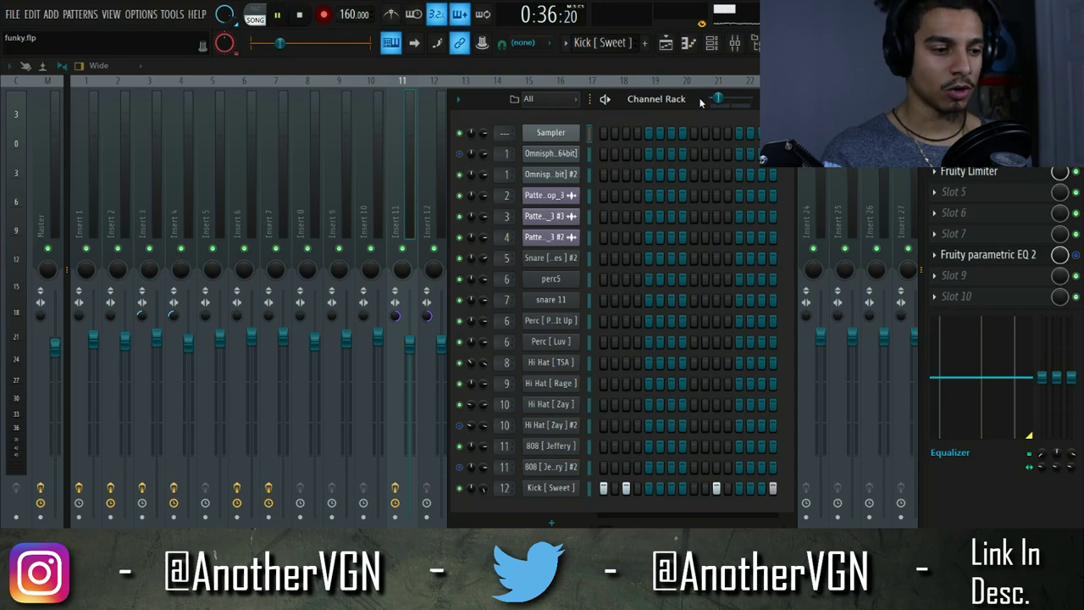
left_click(221, 173)
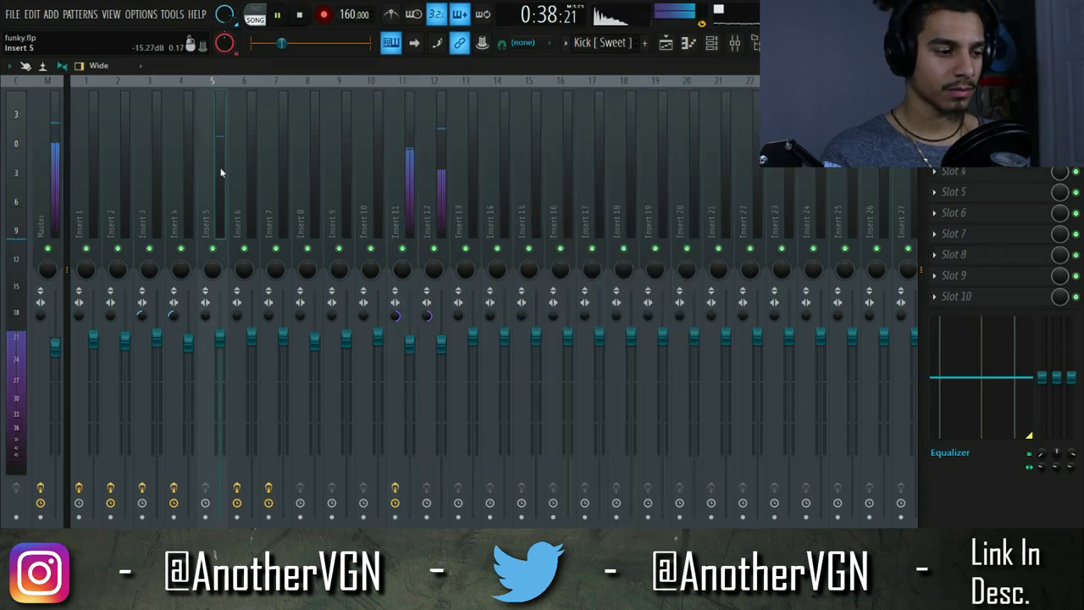
left_click(711, 42)
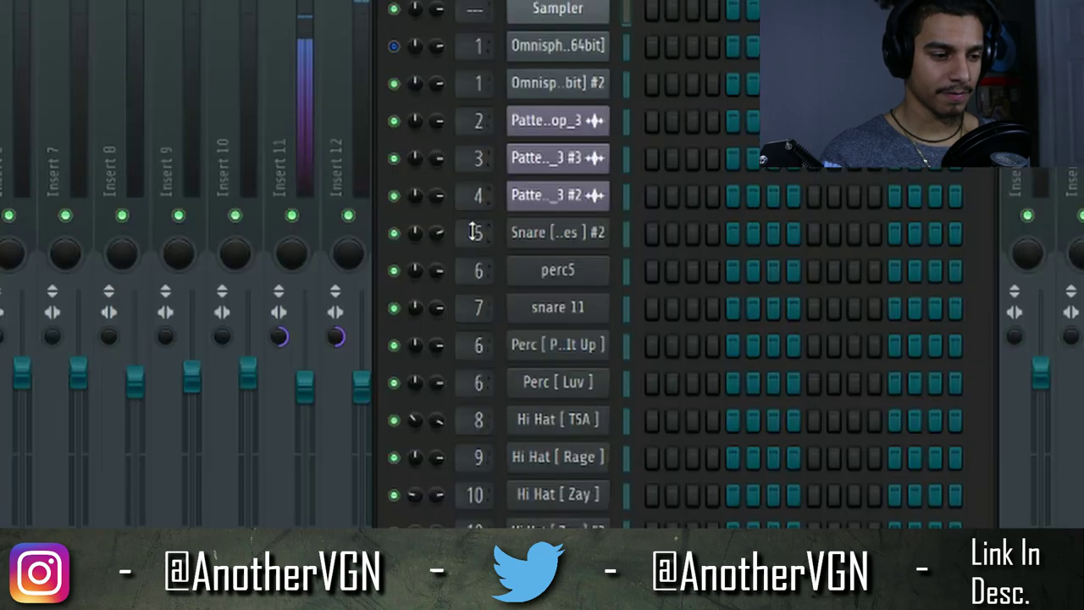
left_click_drag(436, 232, 436, 216)
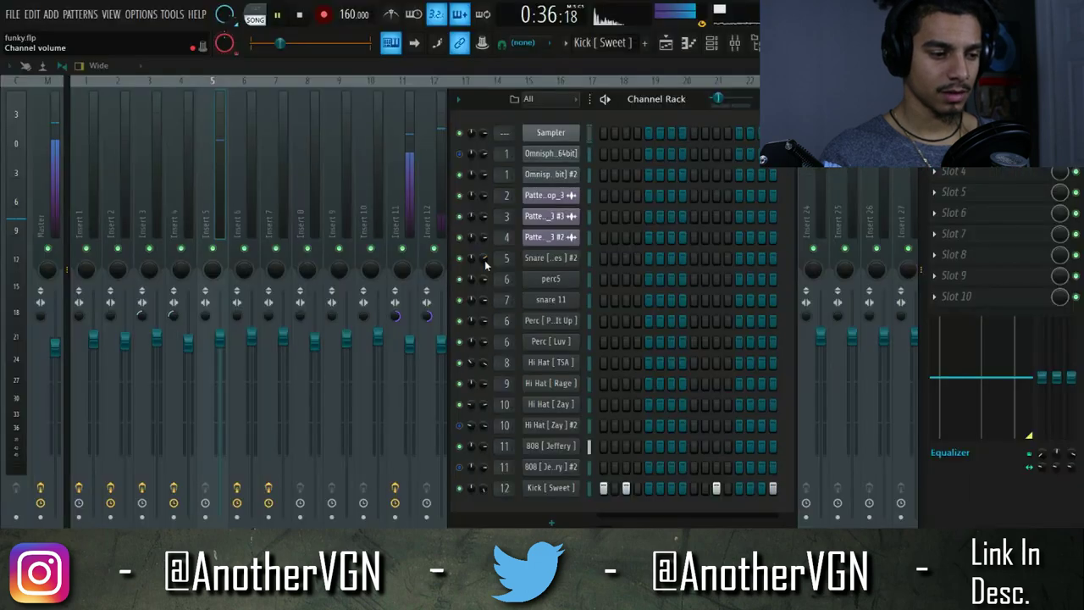
Step: Unmute the perc5 track in the playlist and play it with the kick, 808 and snare
key("F5")
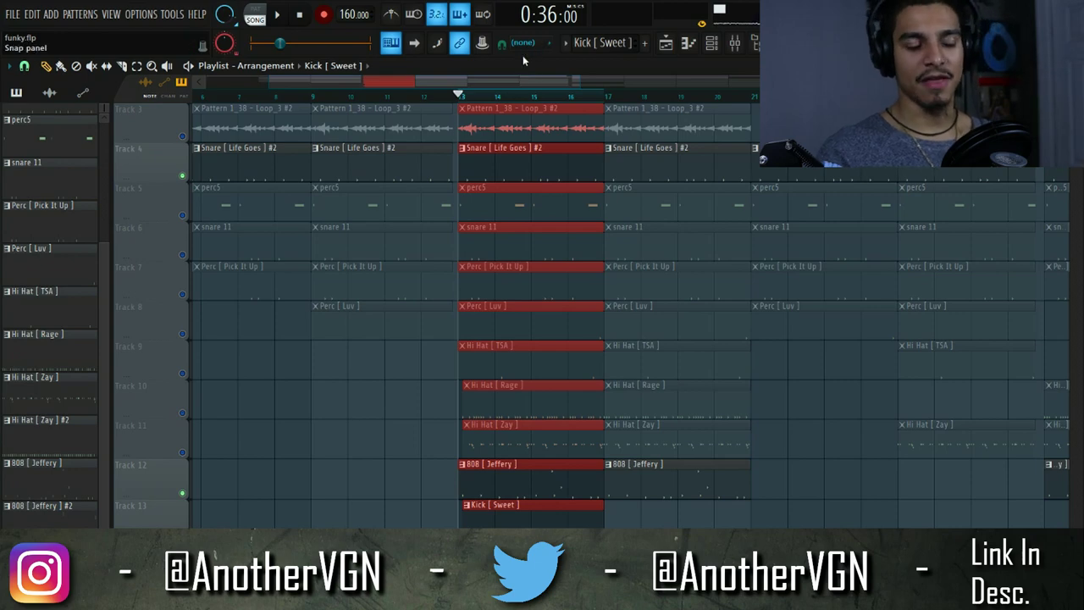
left_click(182, 215)
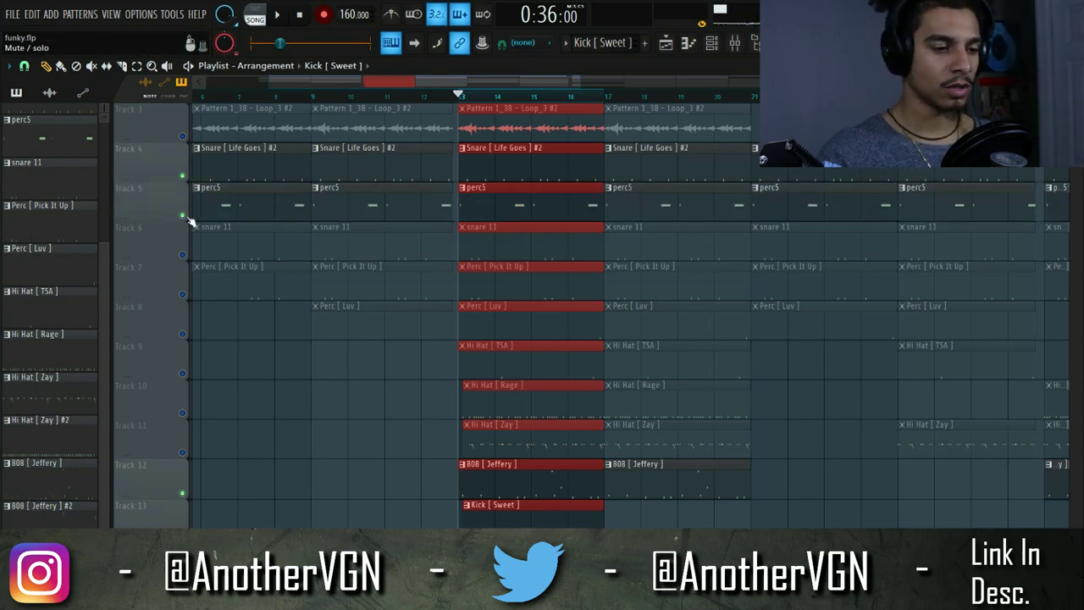
key("space")
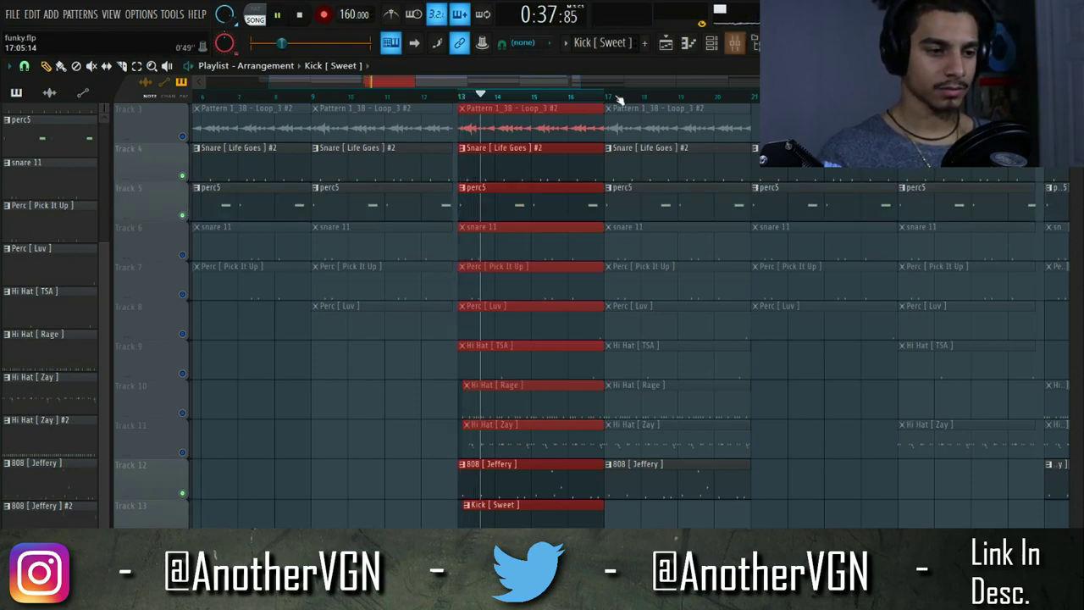
Step: Adjust the perc5 channel volume in the channel rack during playback and stop playback
left_click(711, 42)
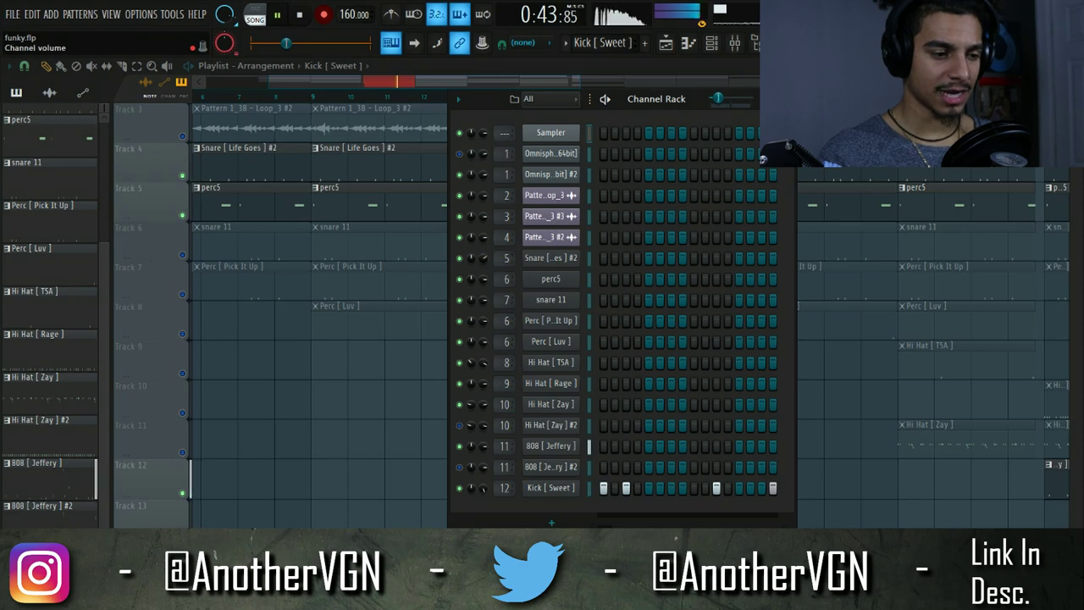
left_click_drag(487, 282, 487, 283)
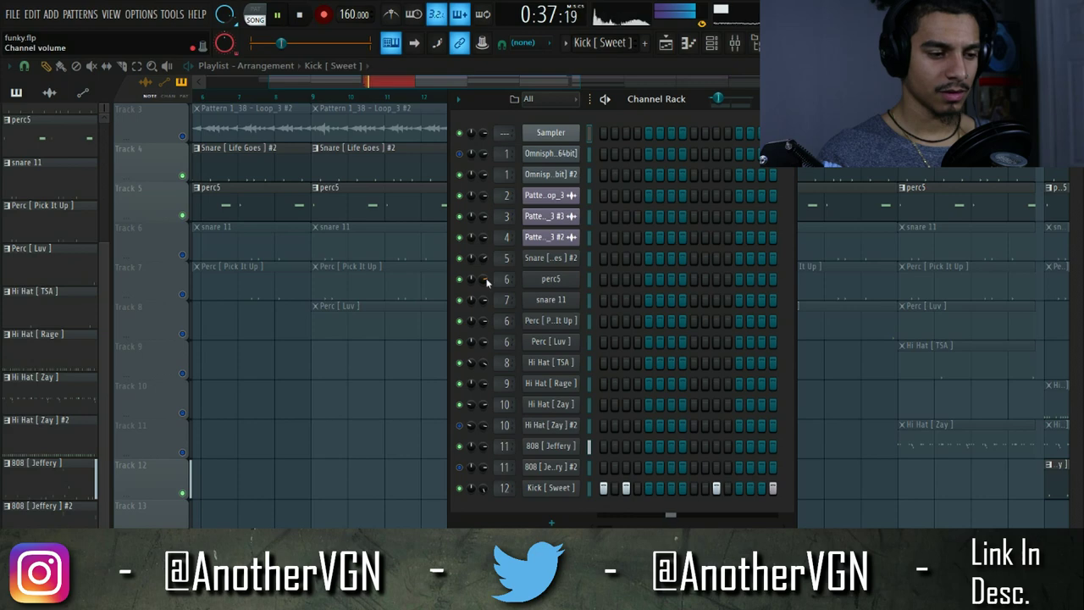
key("space")
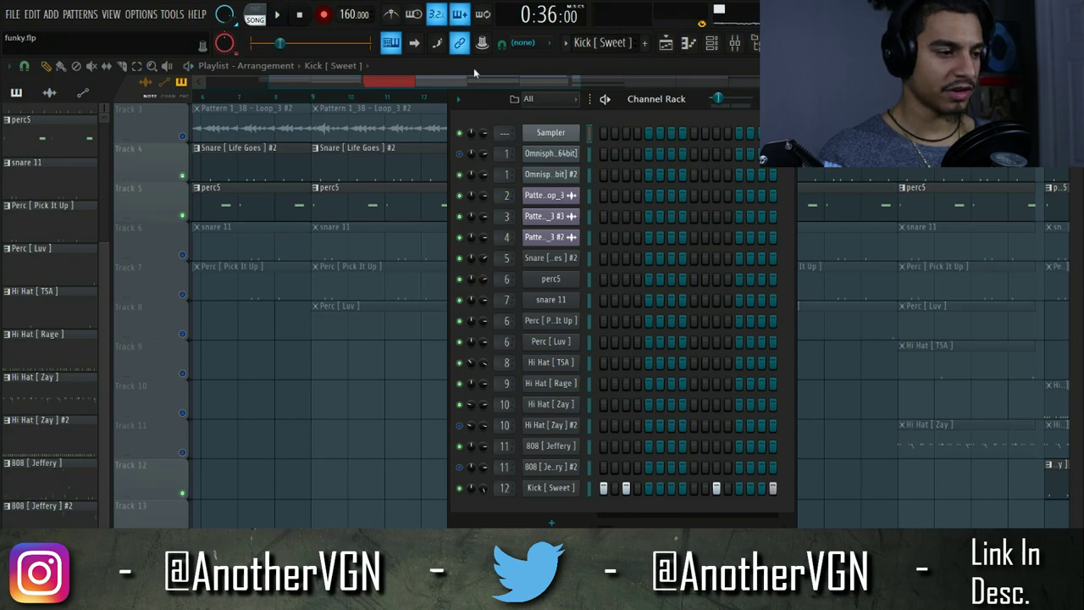
Step: Unmute the snare 11 track in the playlist and play it with the other drums alongside the channel rack
left_click(457, 202)
key("F6")
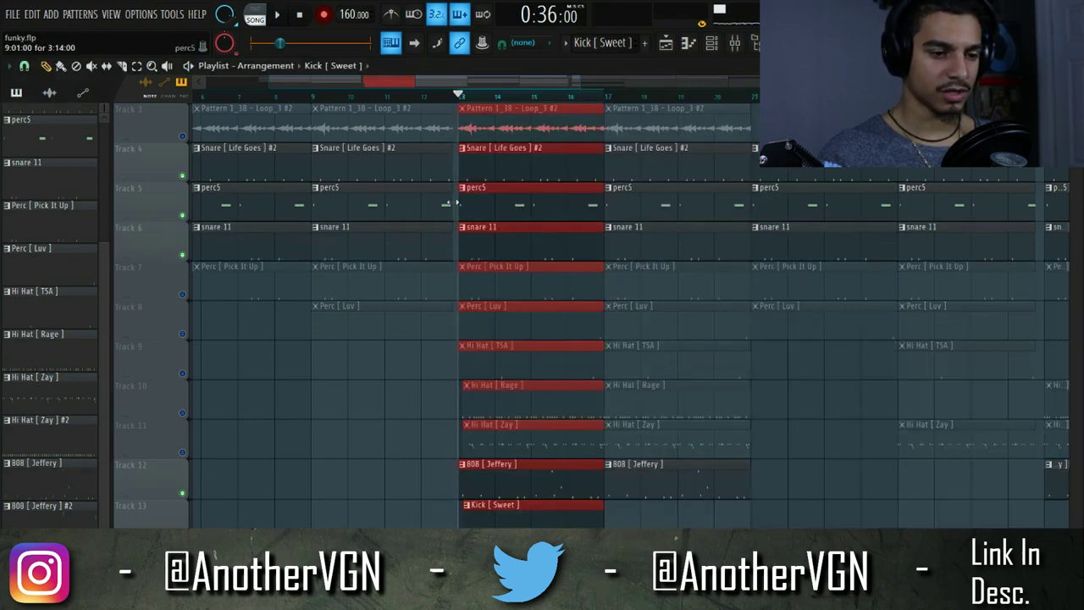
key("F6")
key("space")
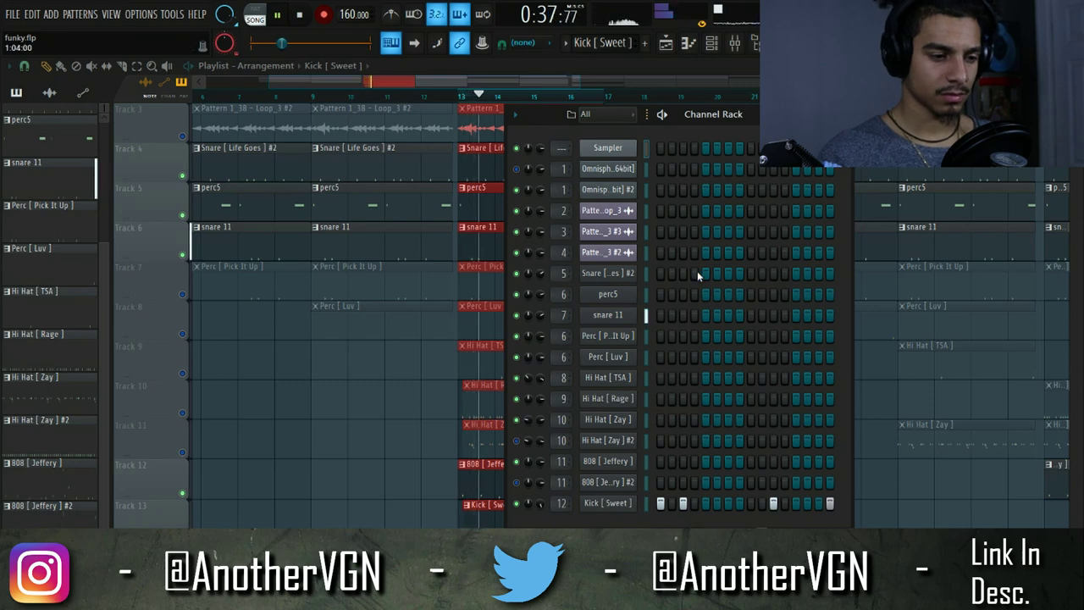
key("space")
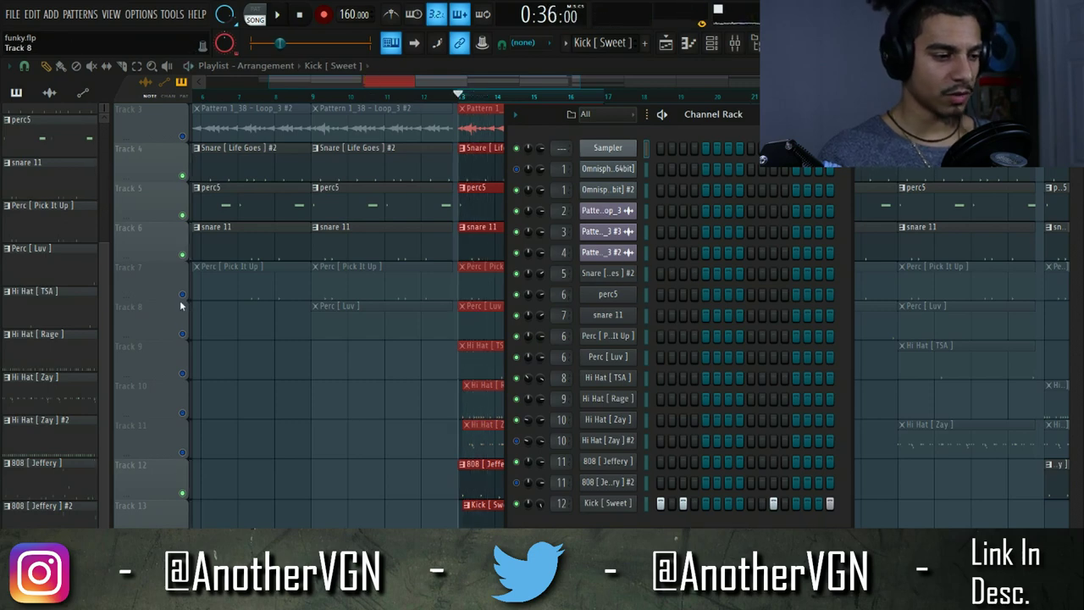
Step: Unmute the Perc [ Pick It Up ] track, play the loop, and adjust the snare 11 channel volume to about 61%
key("F6")
key("space")
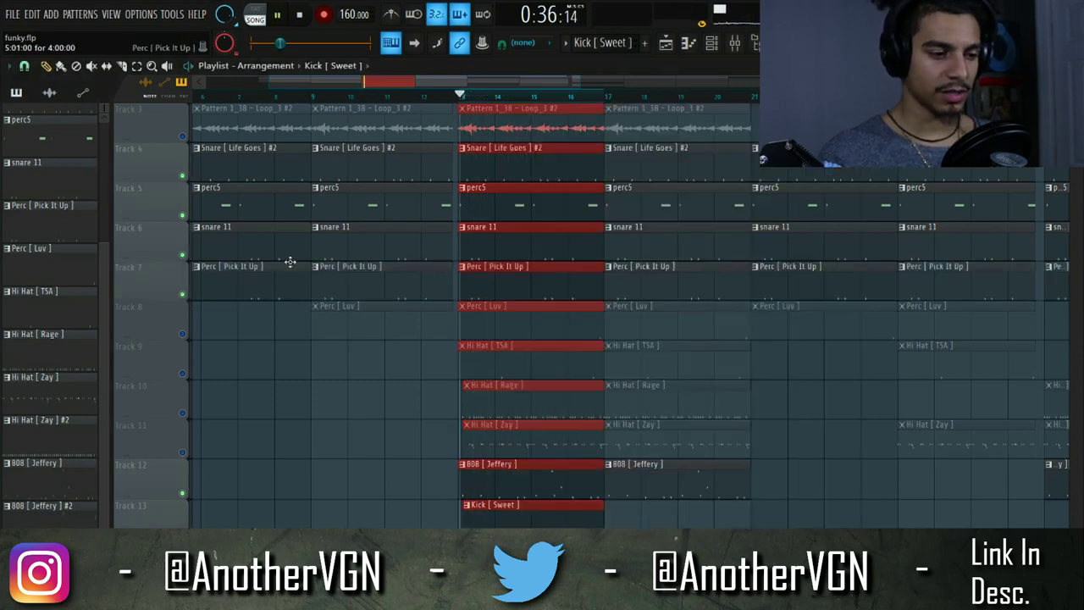
left_click(689, 44)
key("F6")
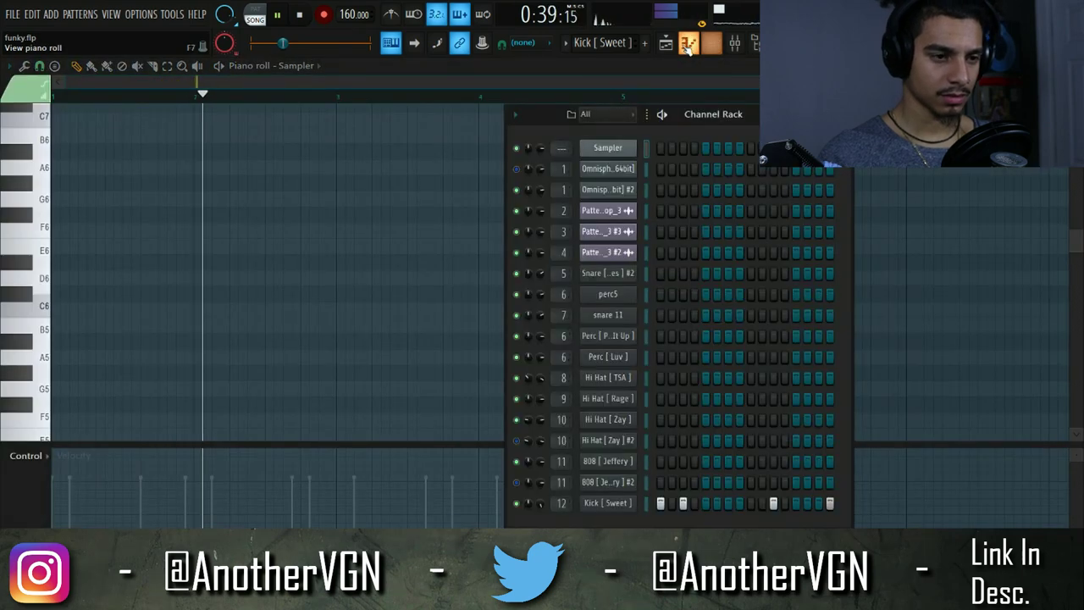
left_click(688, 47)
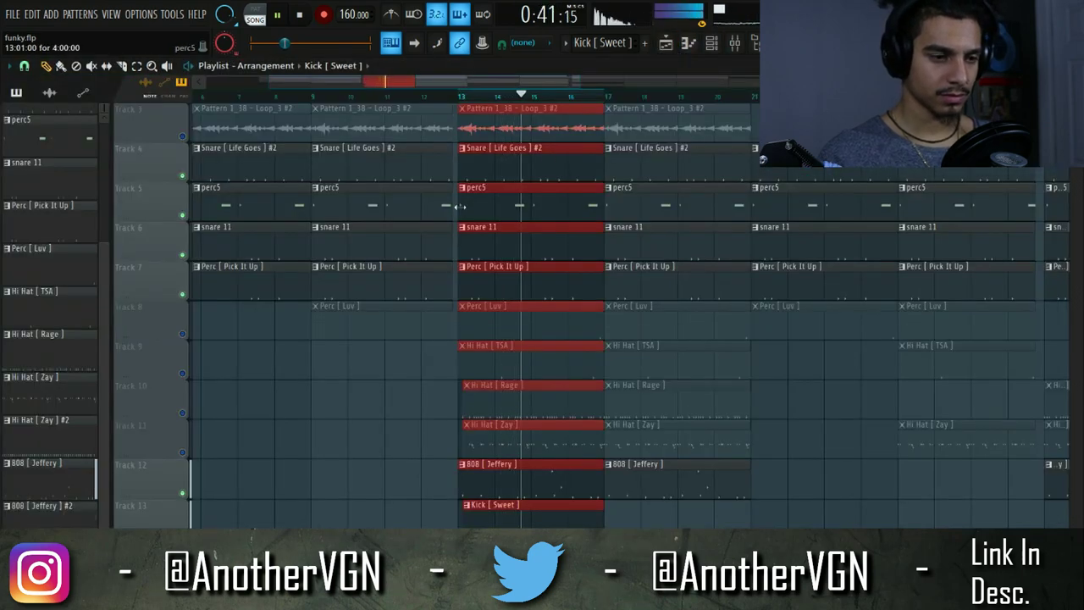
key("F6")
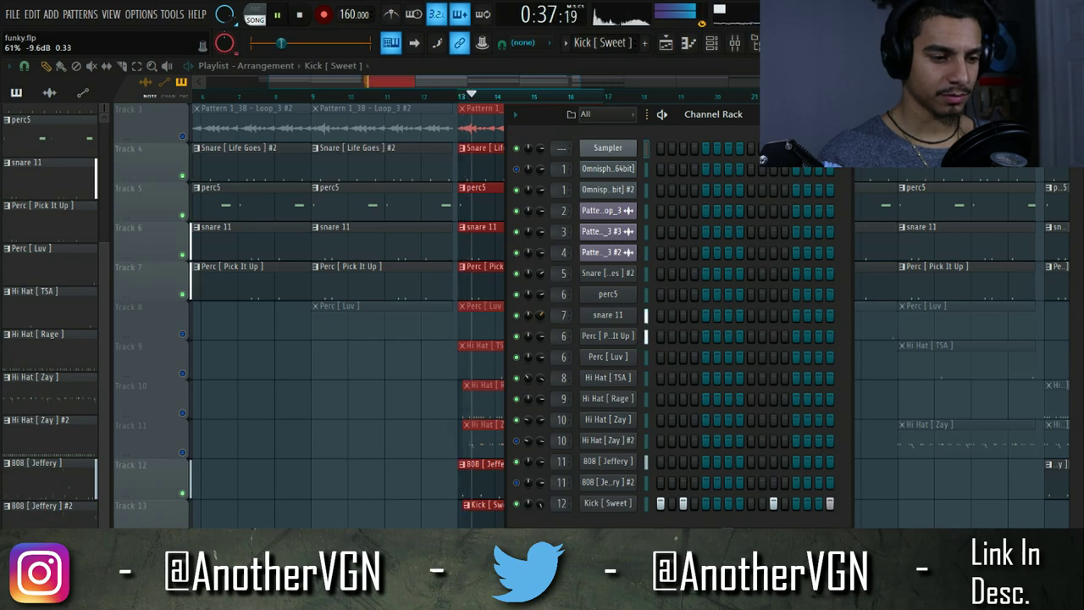
key("space")
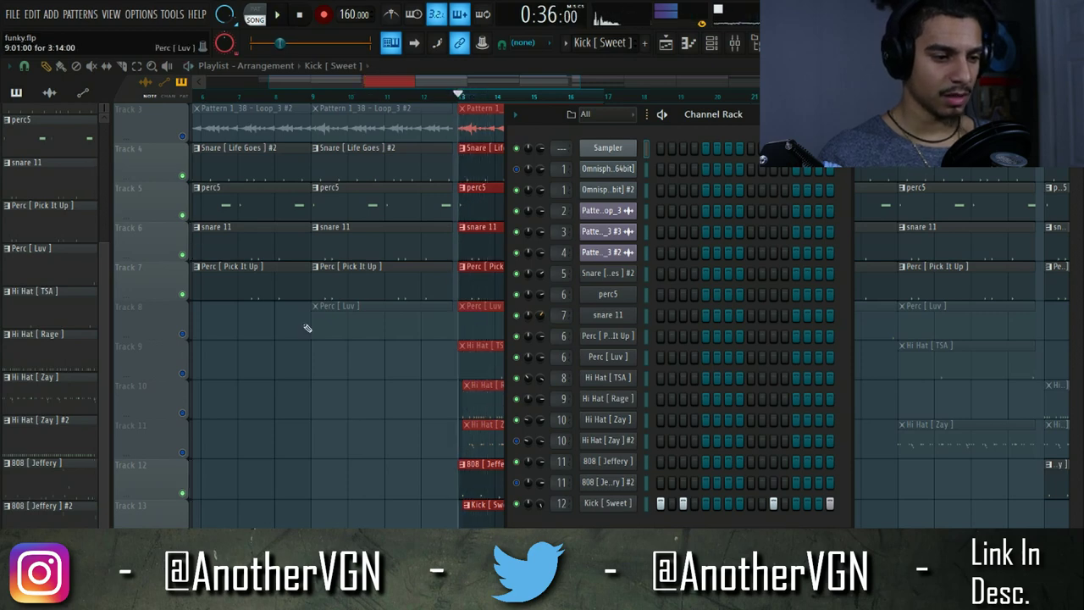
Step: Unmute the Perc [ Luv ] track and adjust its channel volume while playing it with the other drums
key("F6")
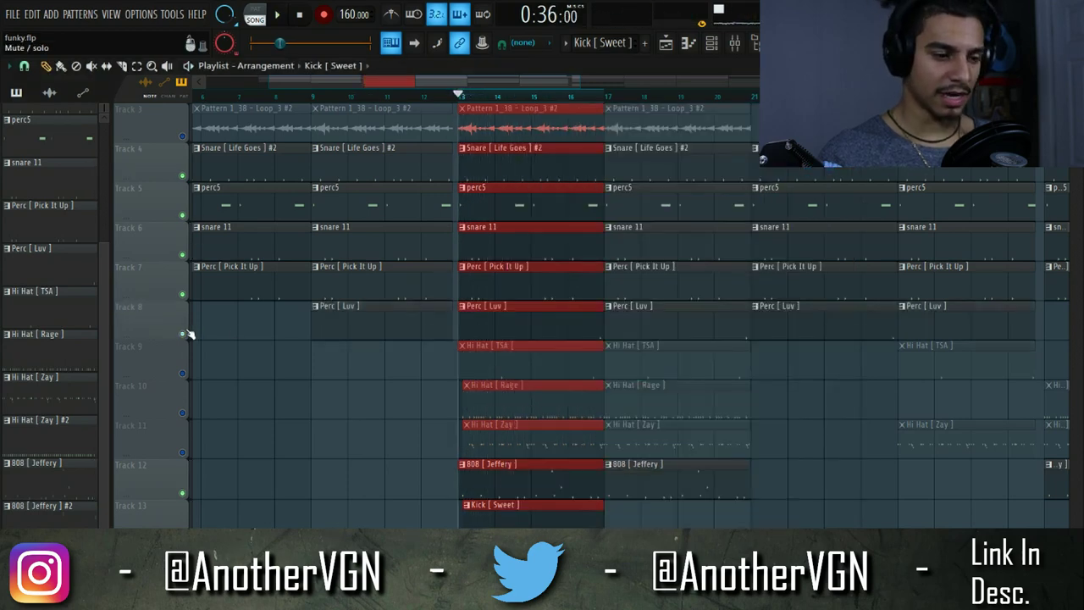
left_click(590, 97)
key("space")
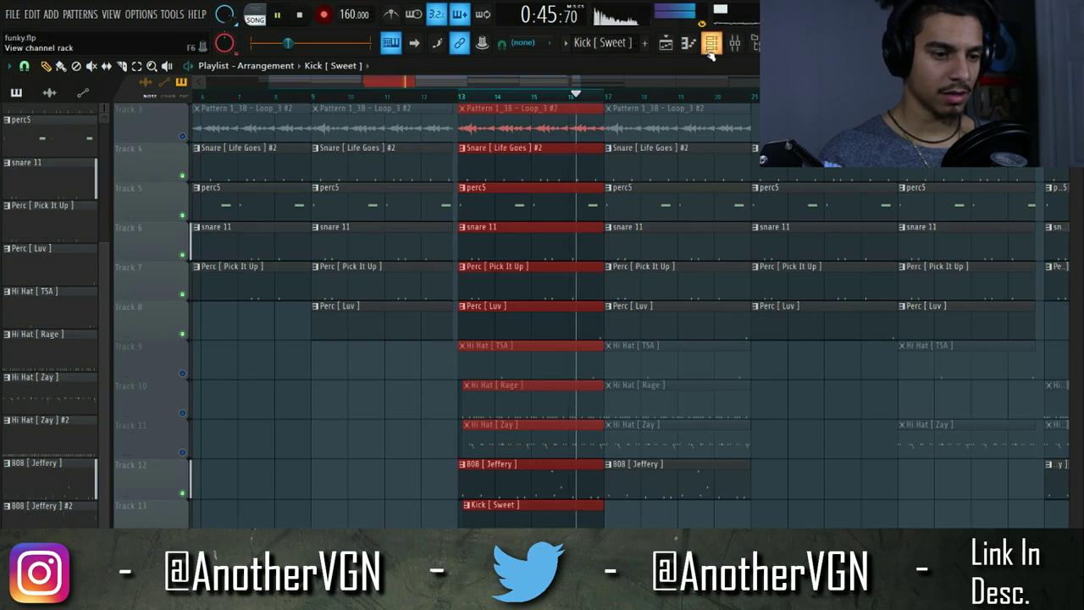
left_click(711, 44)
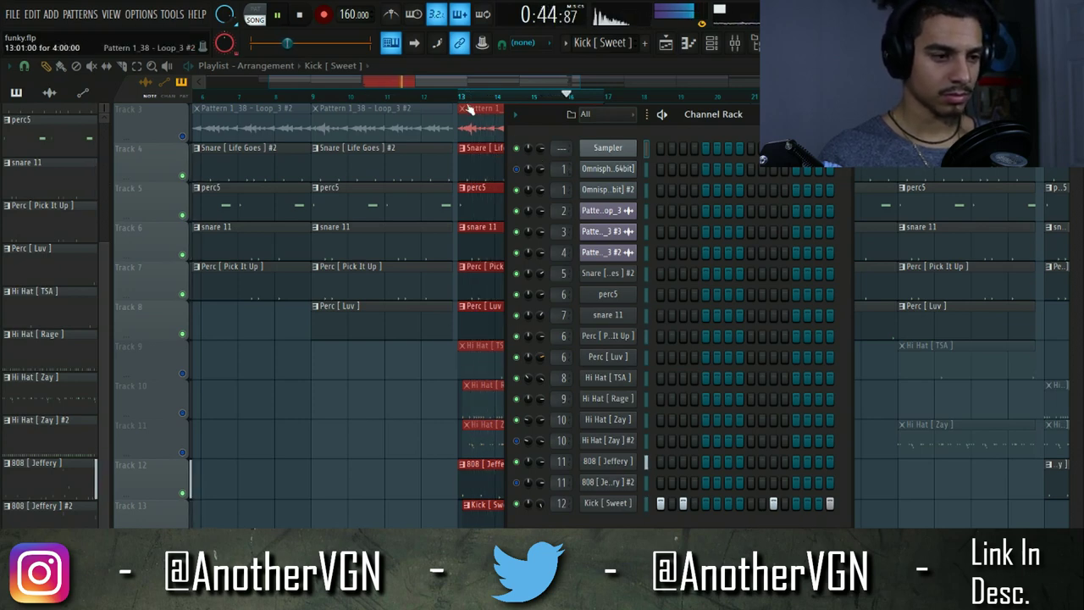
key("F6")
key("space")
Step: Unmute the Hi Hat [ TSA ] track and adjust its channel volume while playing the loop
left_click(186, 374)
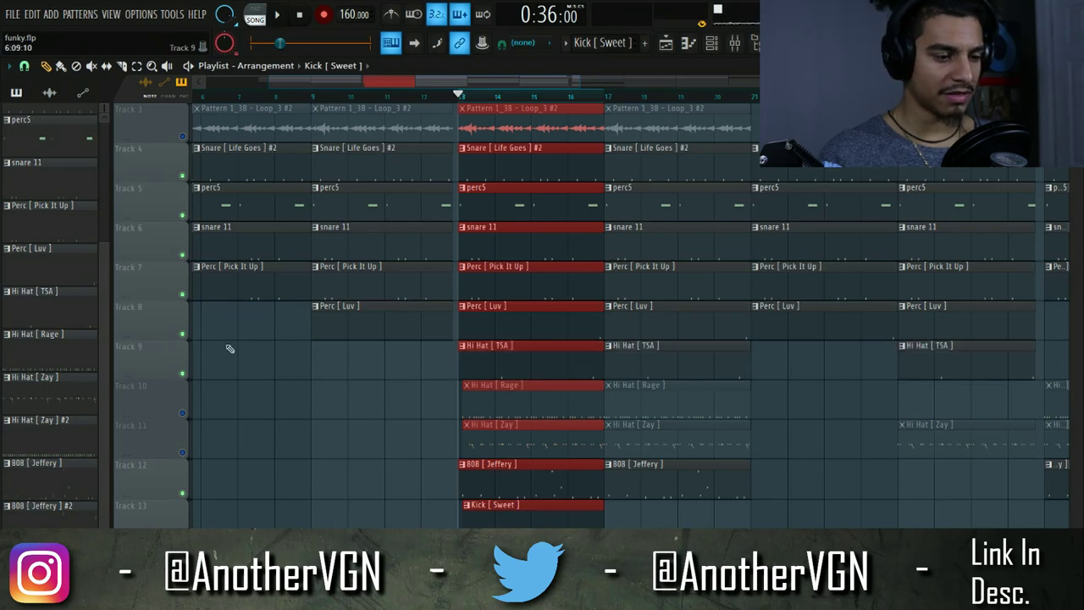
key("space")
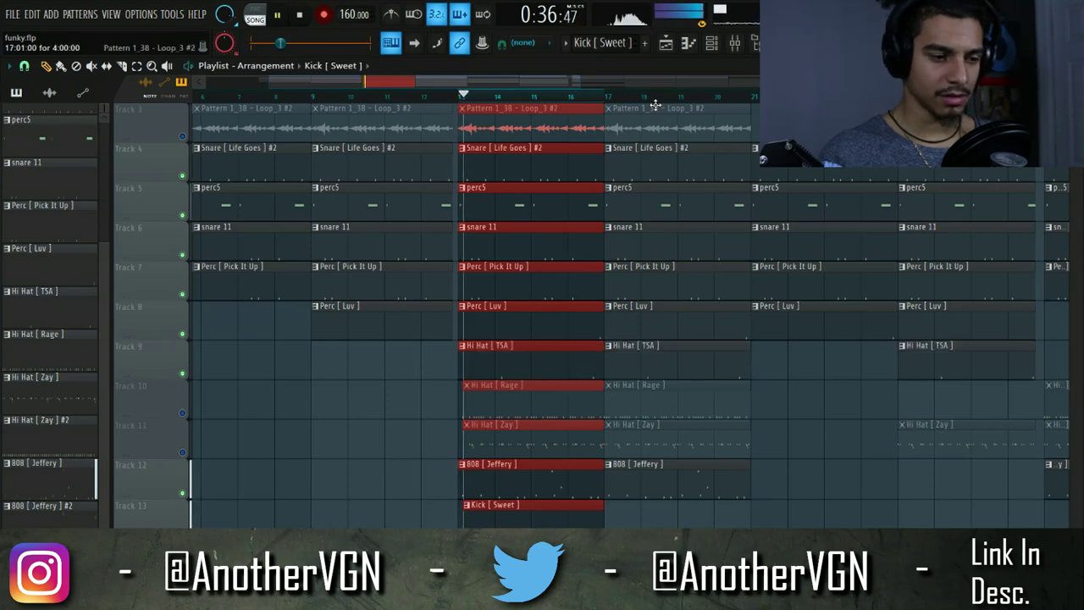
left_click(713, 46)
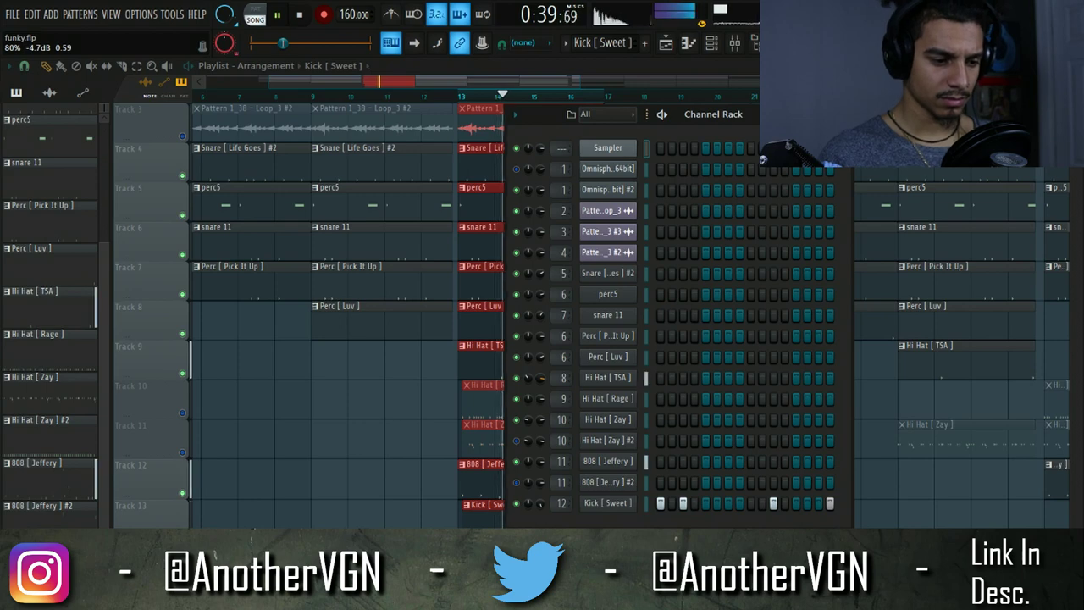
key("space")
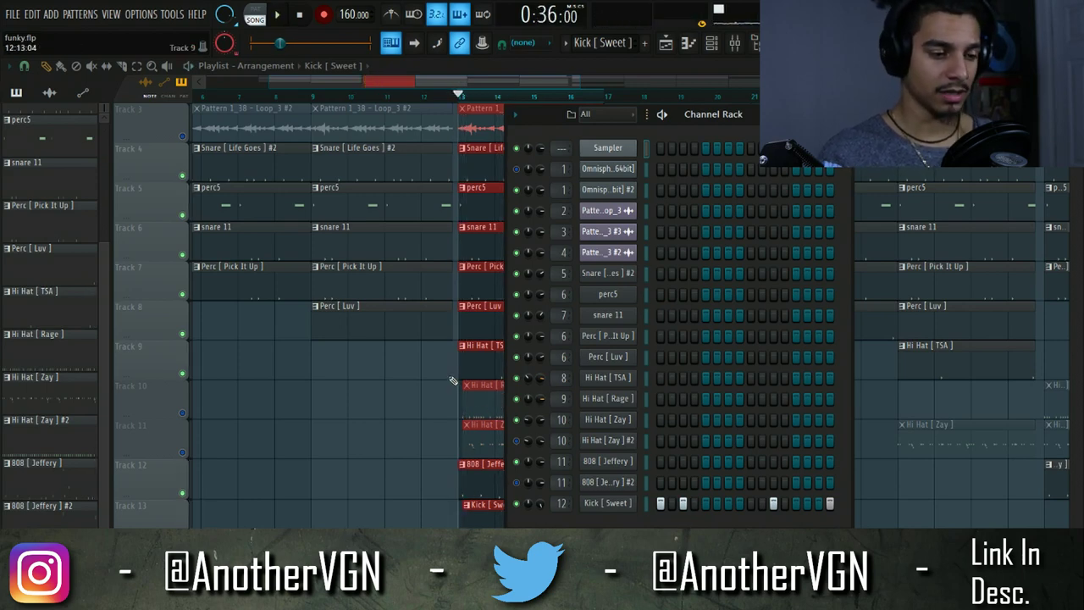
Step: Unmute the Hi Hat [ Rage ] track and balance its channel volume against the other drums during playback
key("F6")
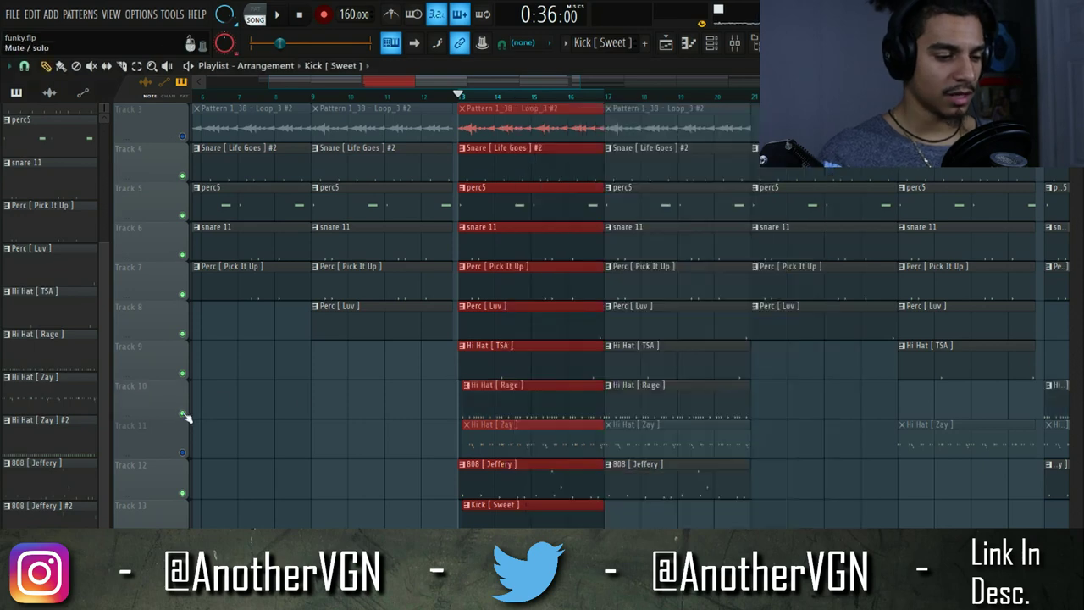
key("space")
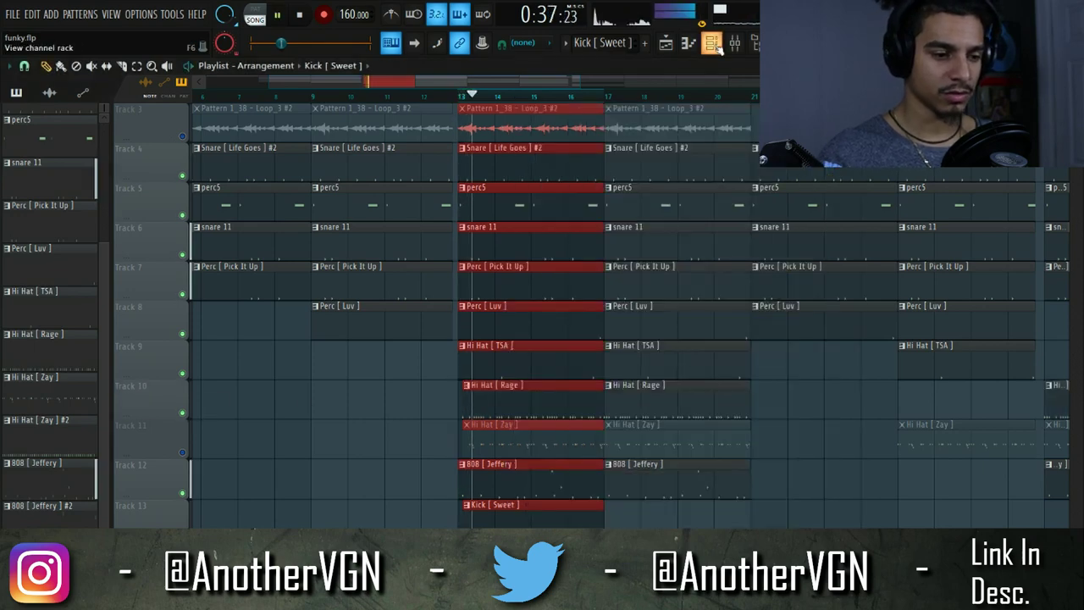
left_click(711, 42)
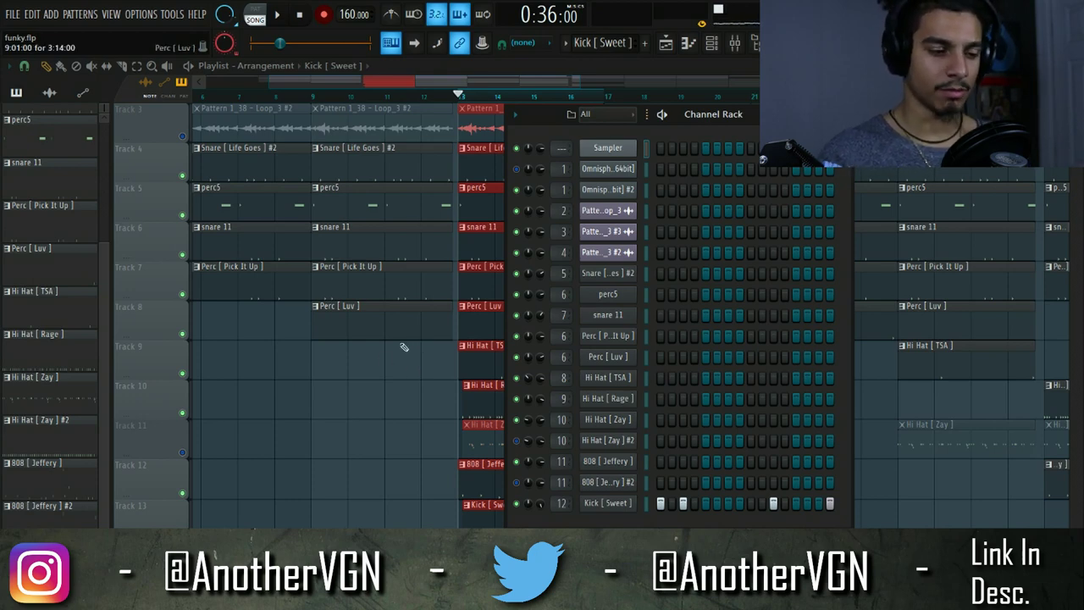
Step: Unmute the Hi Hat [ Zay ] track and play it with the full drum loop alongside its channel controls
key("F6")
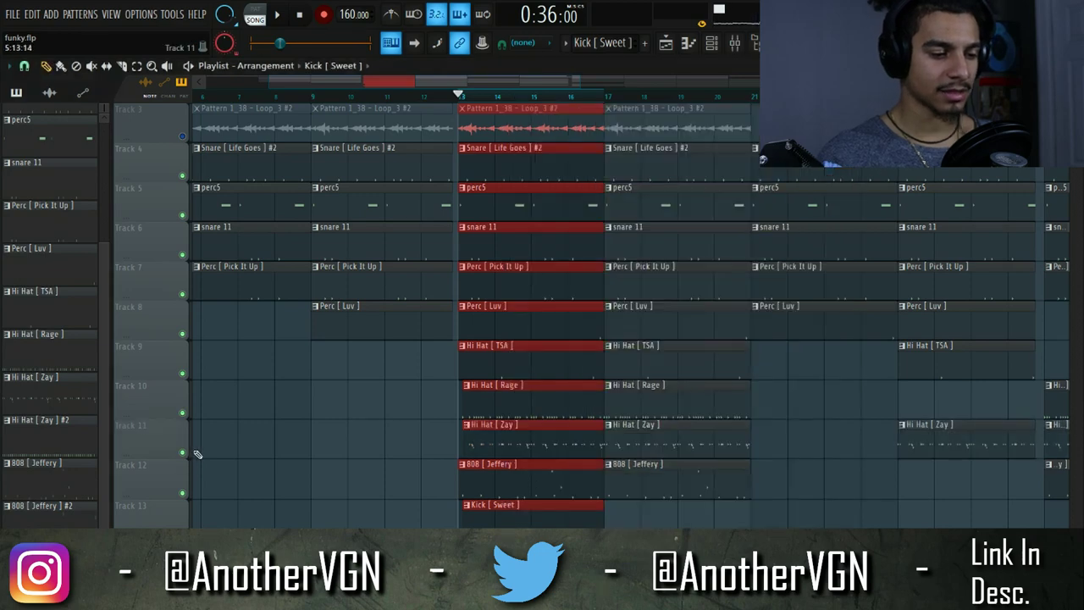
key("space")
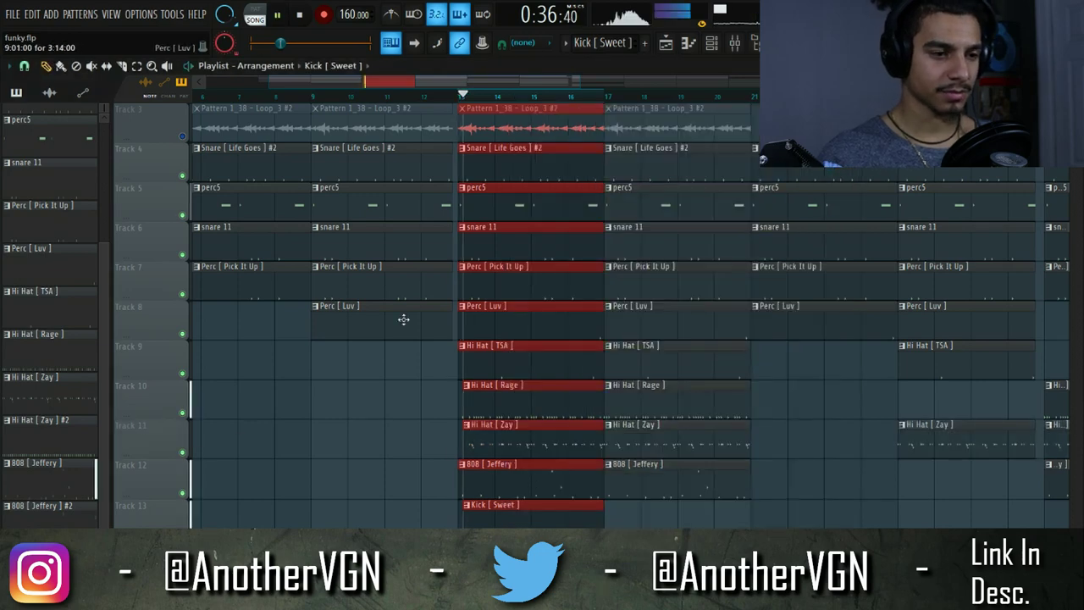
left_click(711, 42)
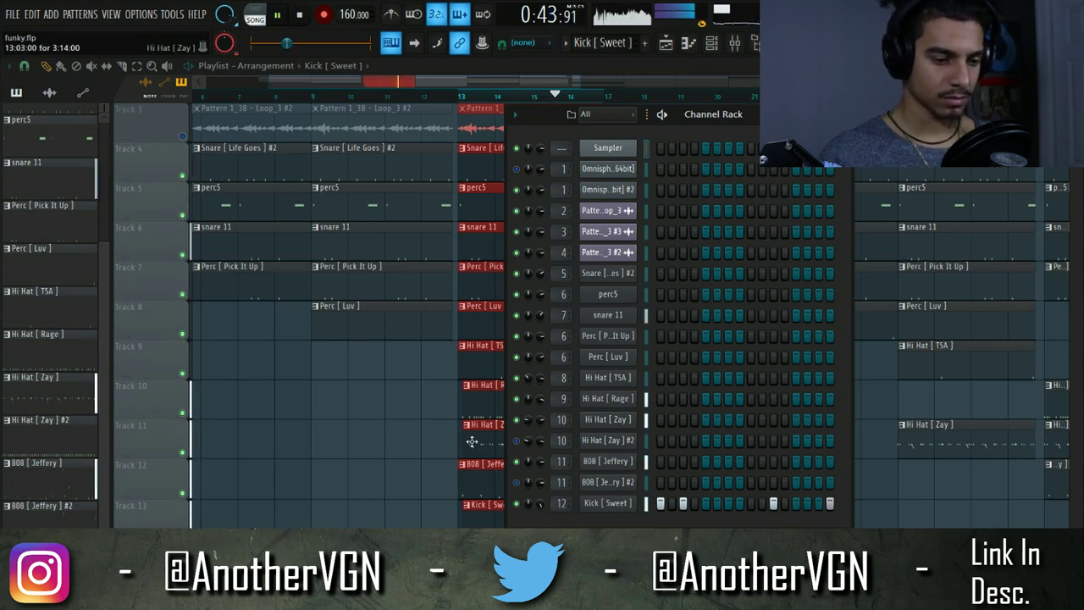
key("space")
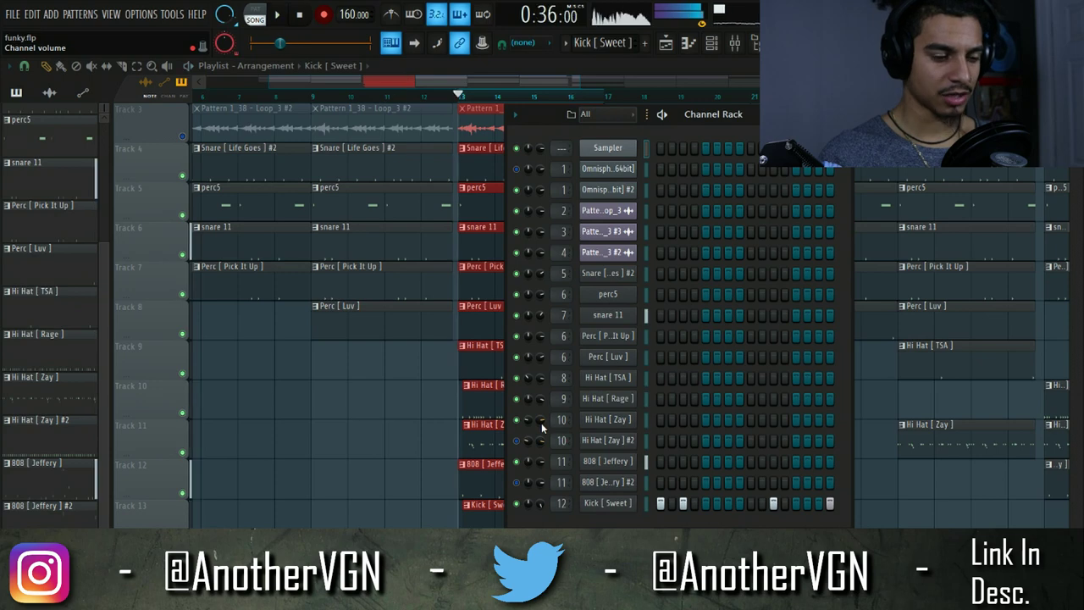
left_click(528, 419)
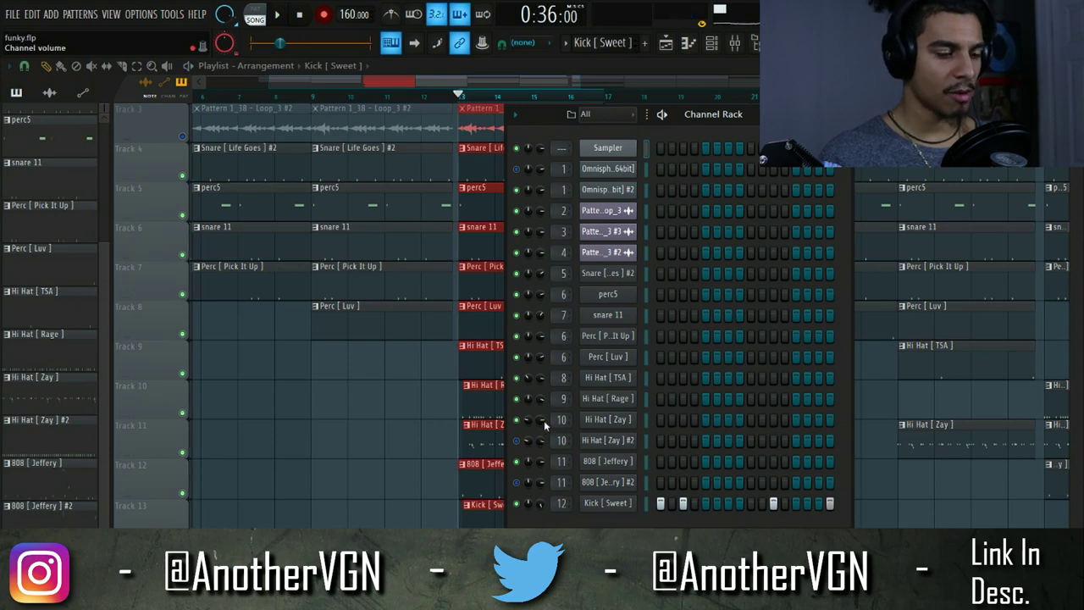
Step: Show the Hi Hat [ Zay ] notes in the piano roll and listen to them with the other drums
key("F6")
key("space")
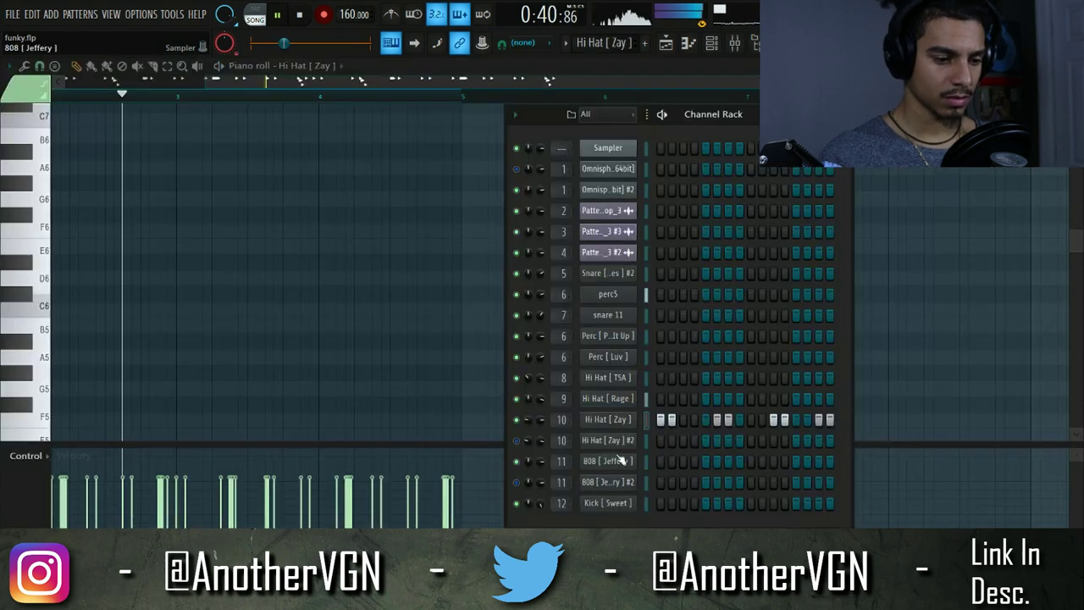
key("space")
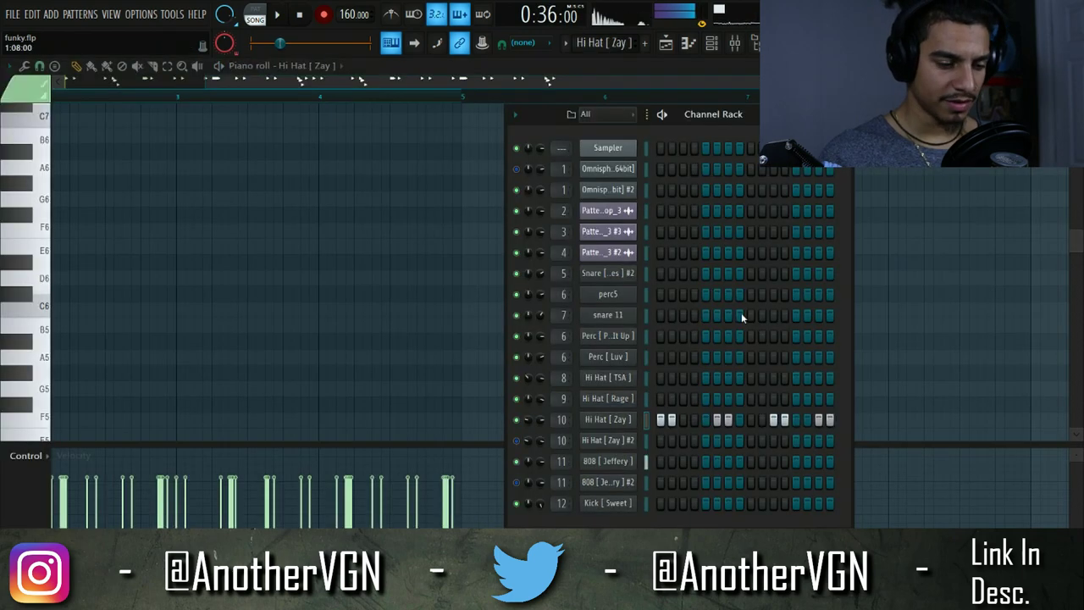
Step: Add a fade-out to the Hi Hat [ Zay ] sample in its sampler settings while listening to the loop
key("space")
left_click(611, 426)
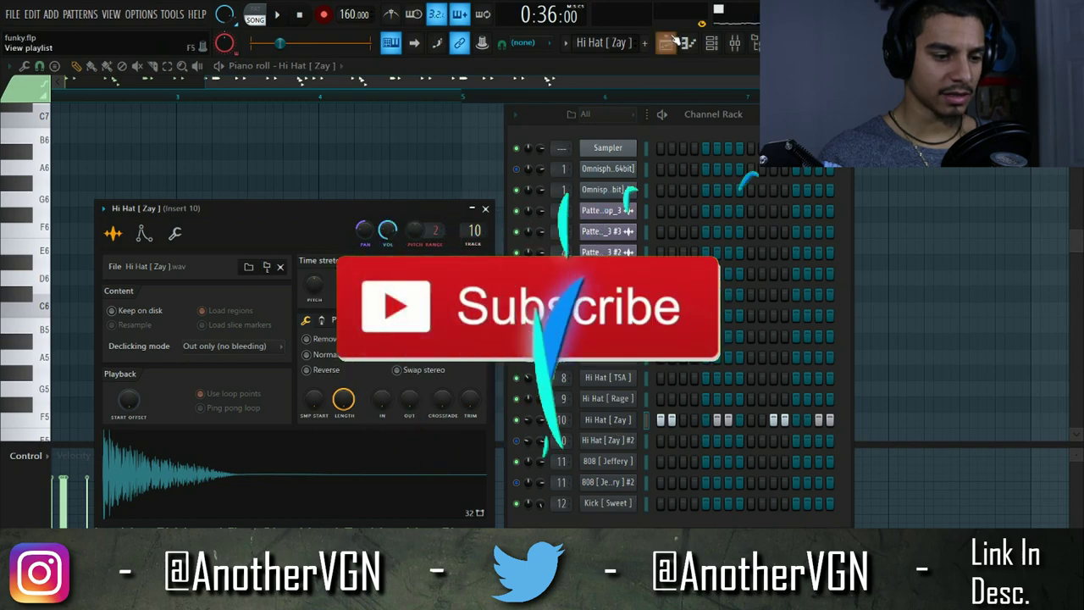
key("space")
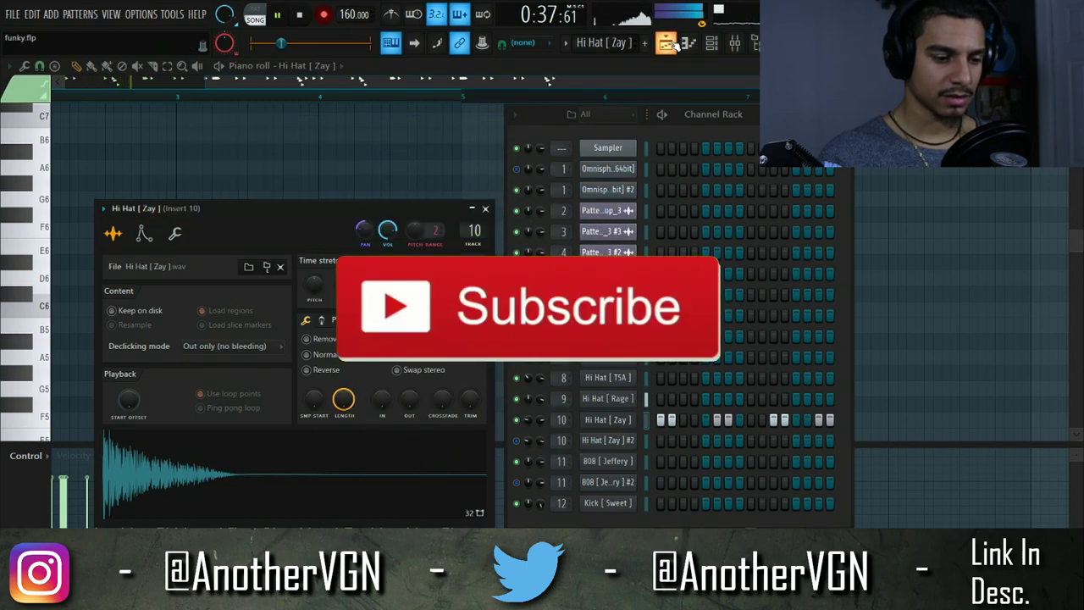
key("space")
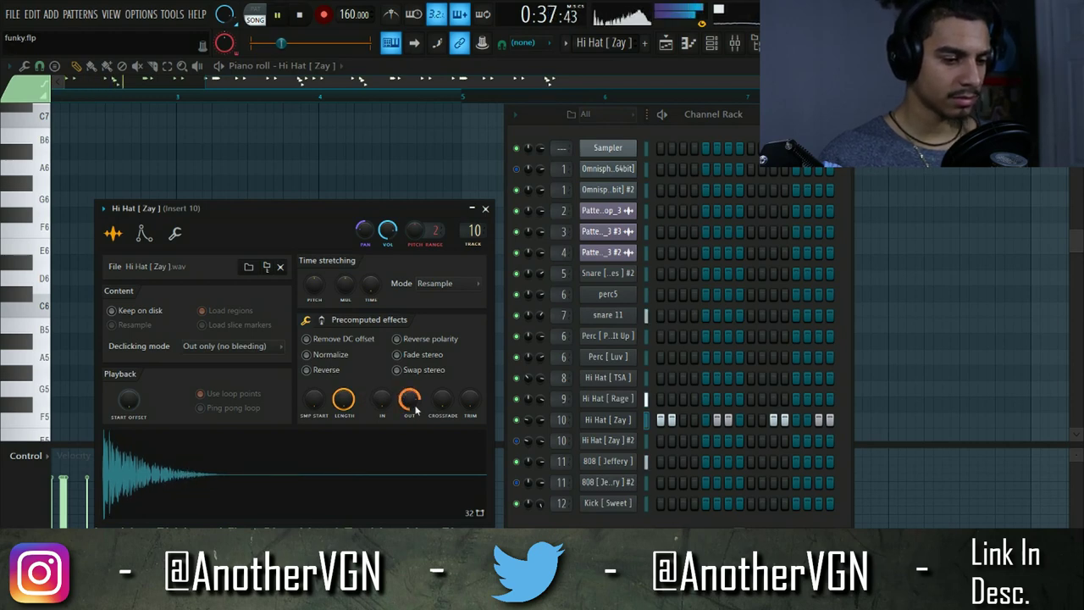
scroll(415, 409, "down", 3)
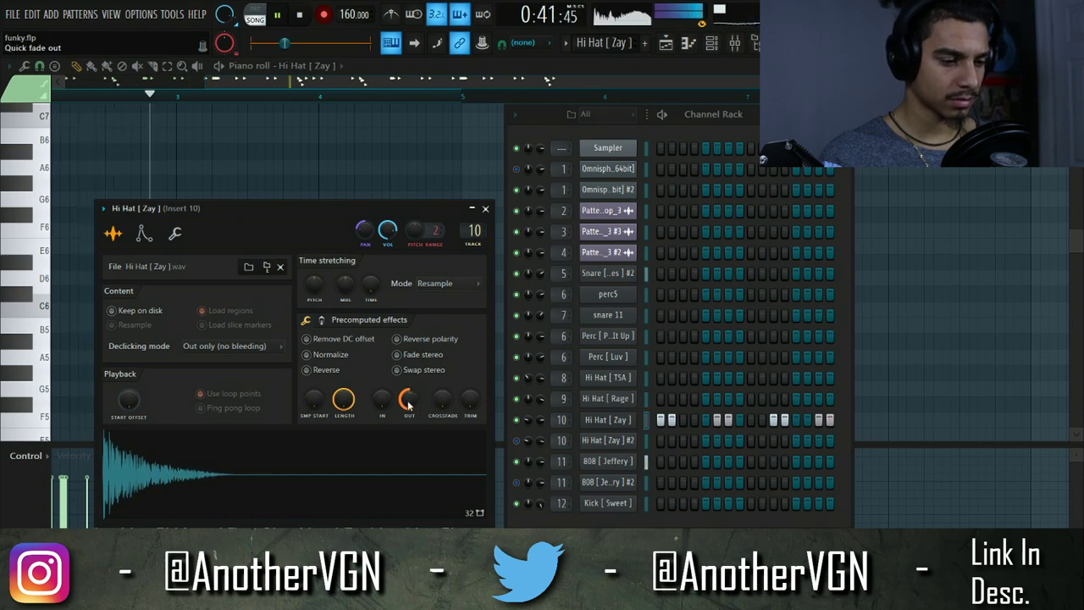
left_click(485, 208)
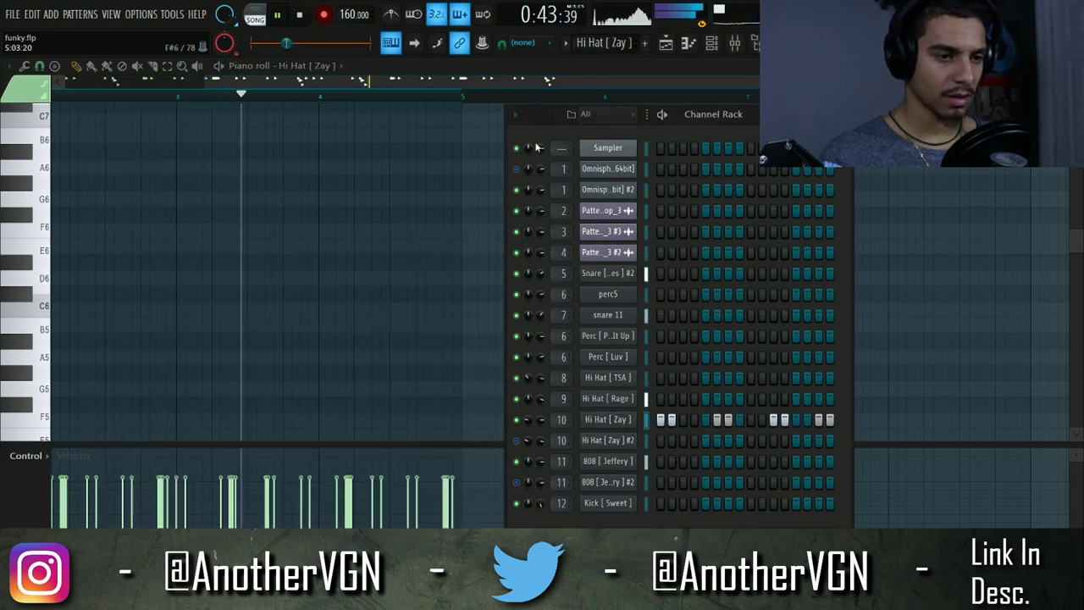
Step: Unmute the Pattern 1_38 - Loop_3 melody track in the playlist and play it with the drums
key("space")
left_click(667, 44)
scroll(387, 443, "down", 4)
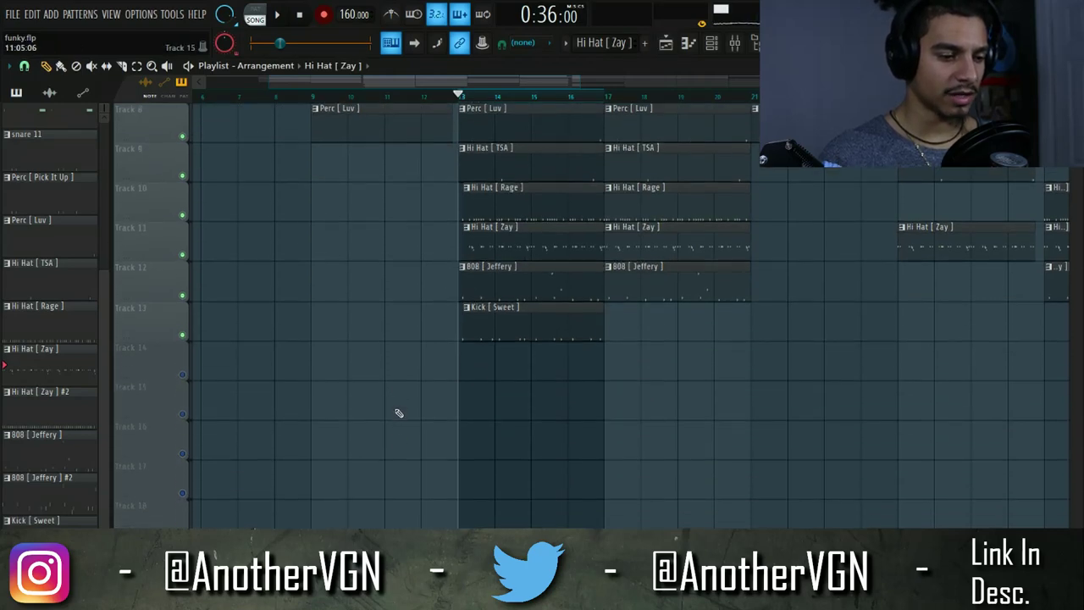
scroll(398, 411, "up", 5)
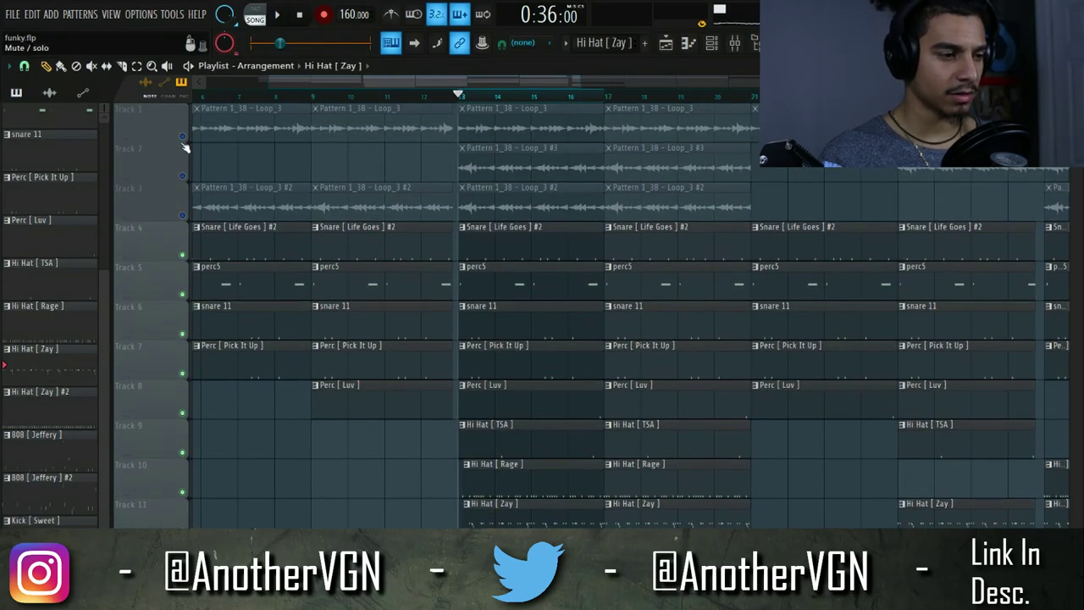
left_click(182, 136)
key("space")
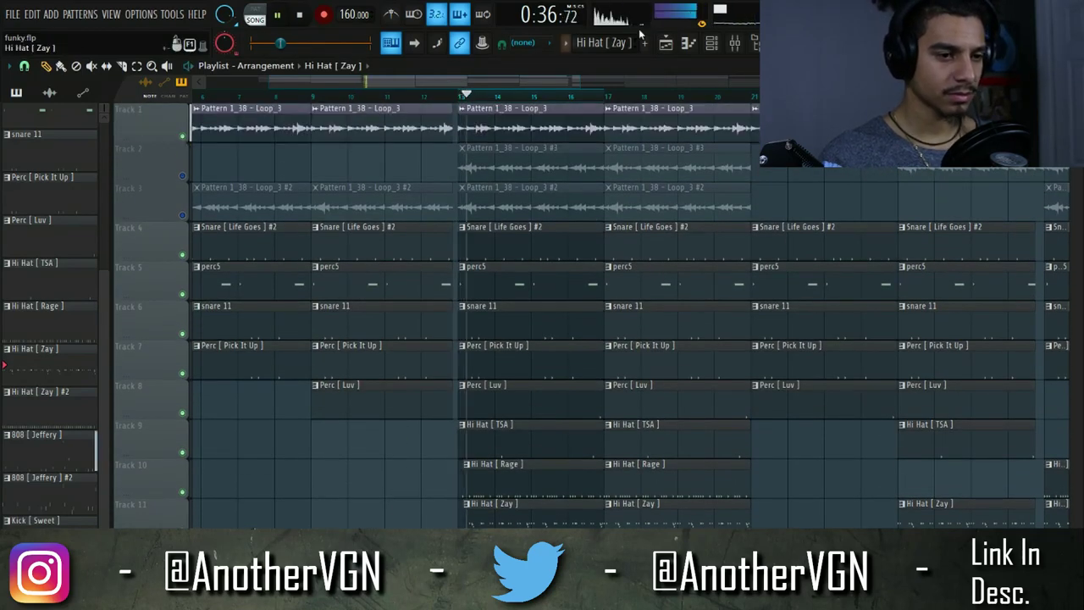
Step: Set the Pattern 1_38 - Loop_3 channel volume to 83% and check its level against the drums during playback
left_click(735, 49)
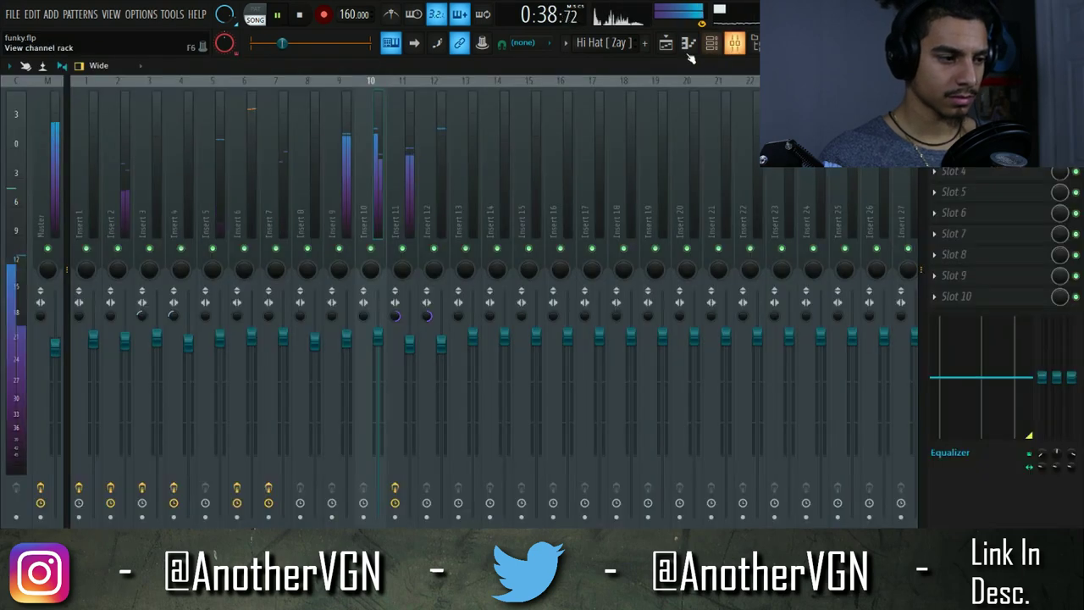
left_click(253, 149)
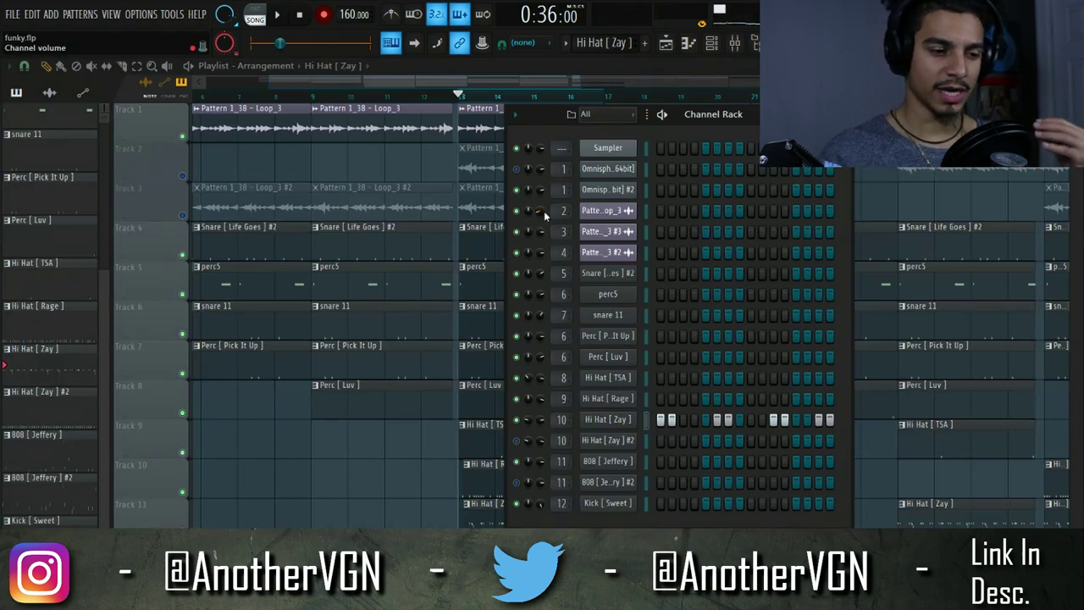
key("space")
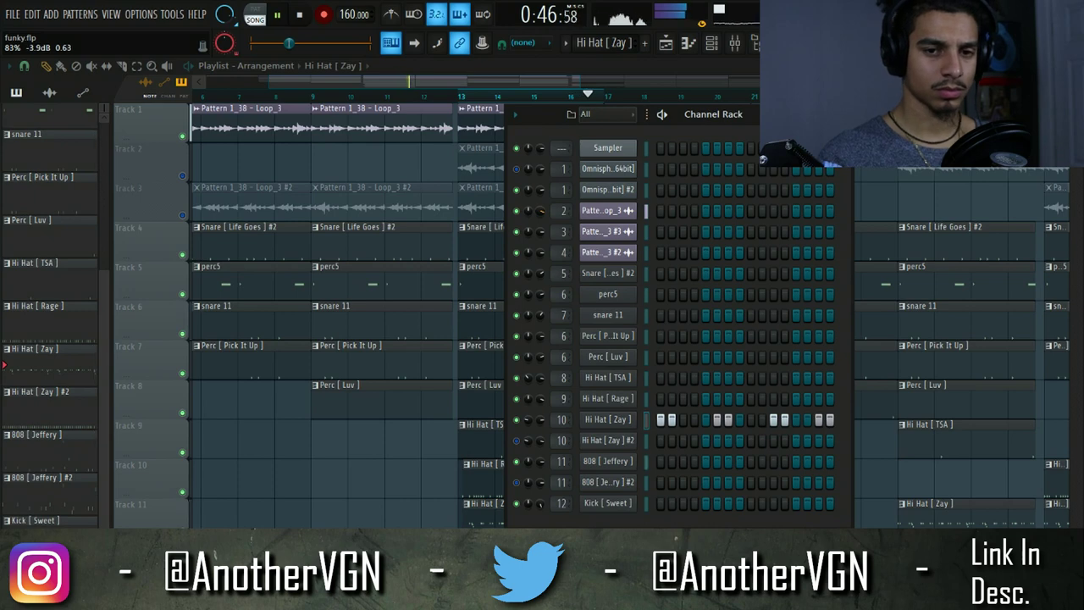
key("space")
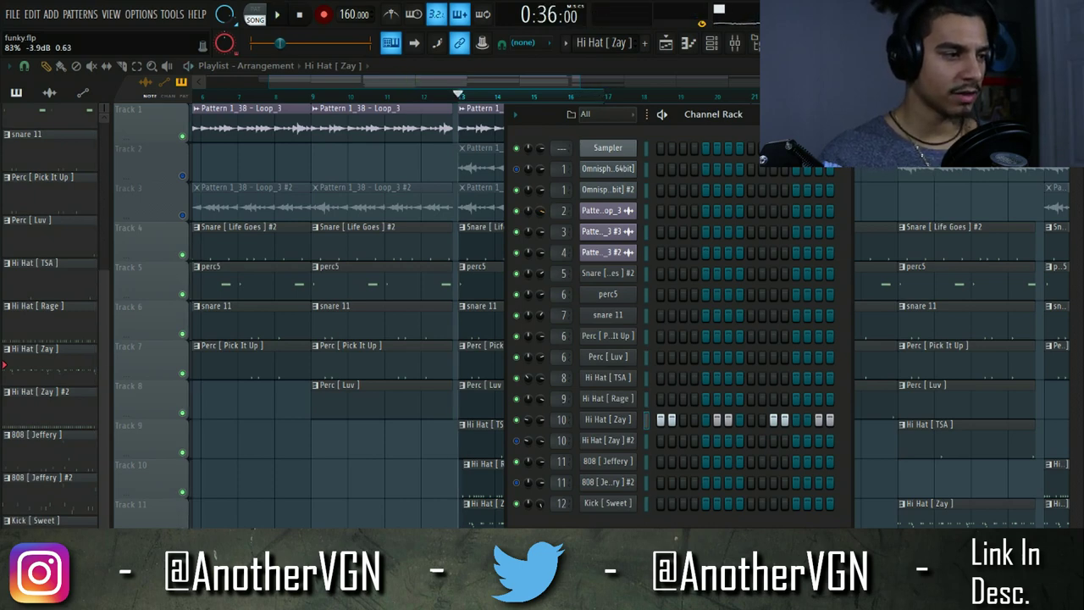
Step: Unmute the Pattern 1_38 - Loop_3 #3 track and lower its channel volume to 51% while listening to the loop
key("F6")
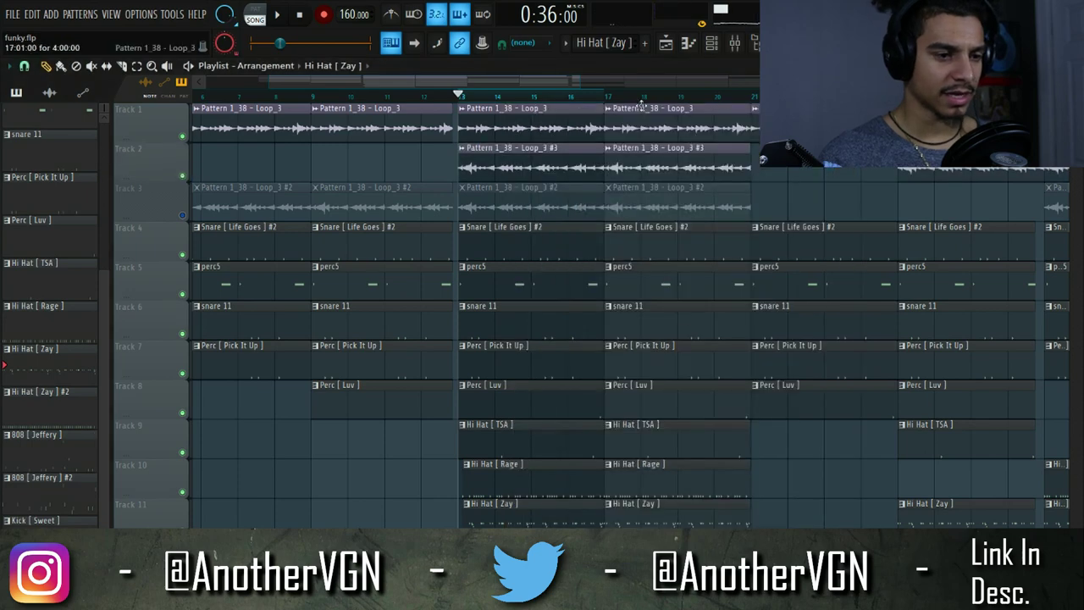
left_click(711, 44)
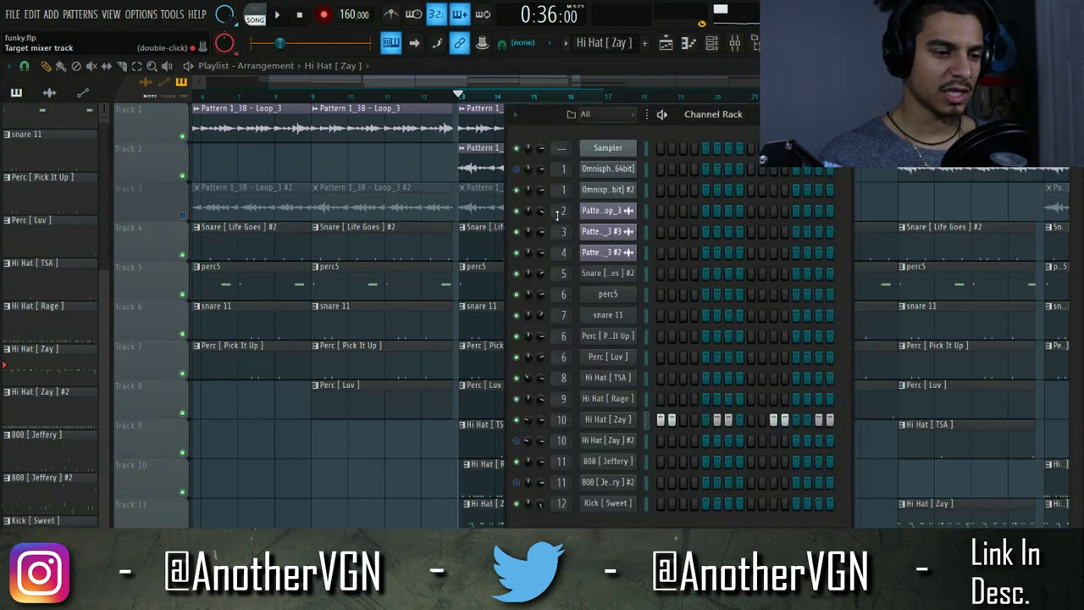
left_click_drag(540, 232, 540, 263)
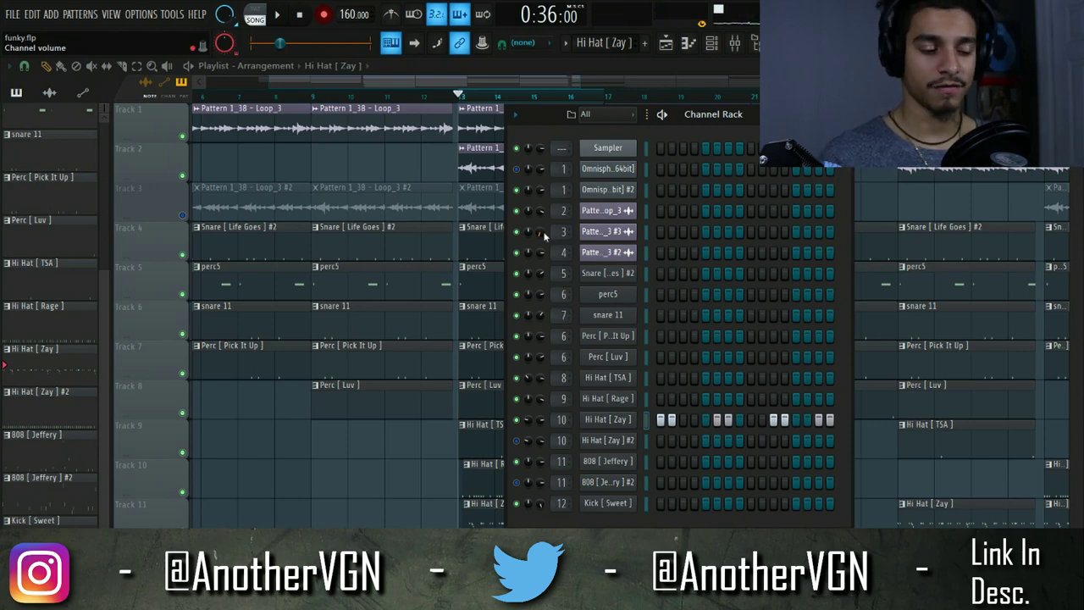
key("space")
left_click_drag(542, 232, 542, 206)
key("space")
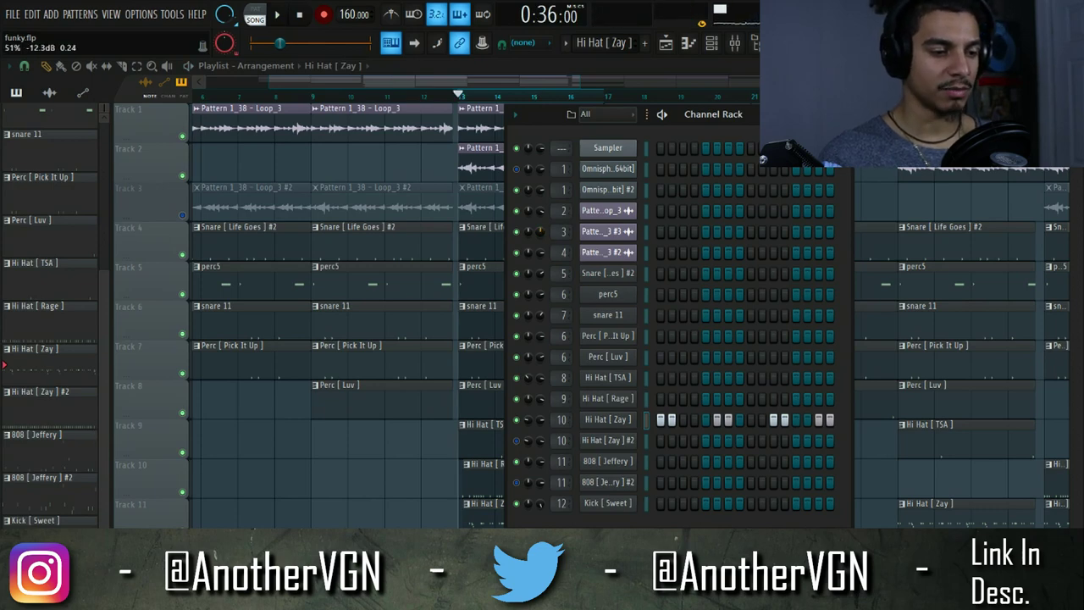
Step: Solo the Pattern 1_38 - Loop_3 #2 track to hear it alone, and restore playback of all tracks
right_click(182, 215)
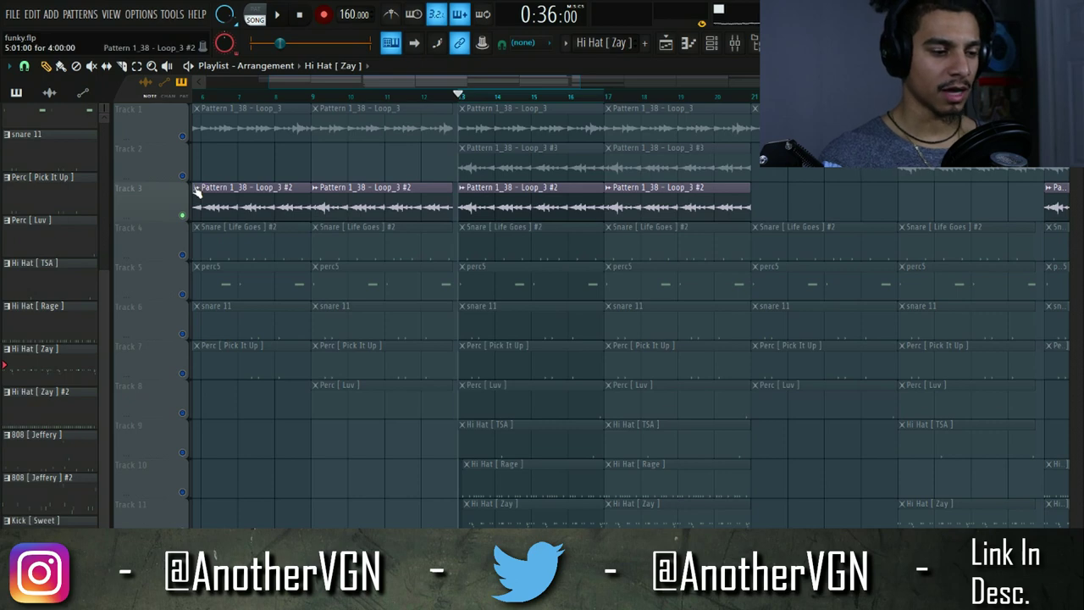
key("space")
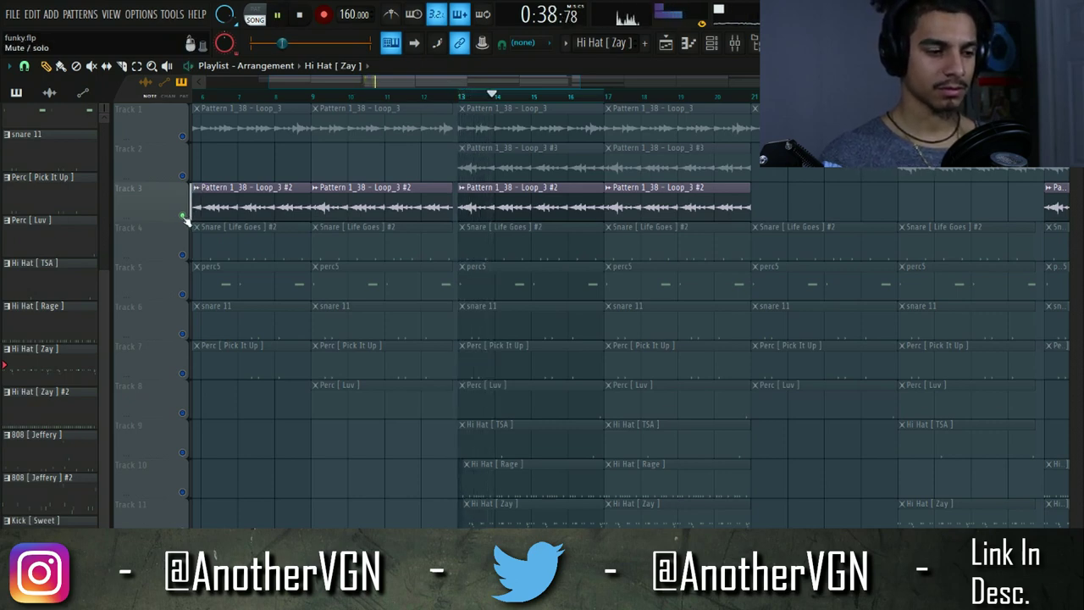
key("space")
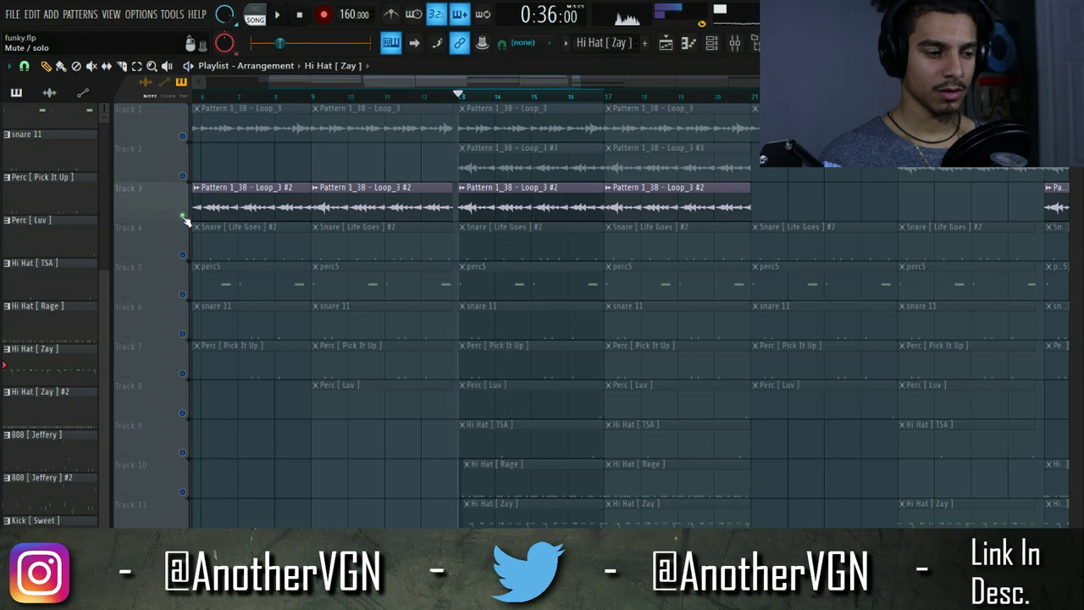
left_click(184, 215)
Step: Play the loop with all melody and drum tracks and check the Pattern 1_38 - Loop_3 #2 channel level against the full mix
key("F6")
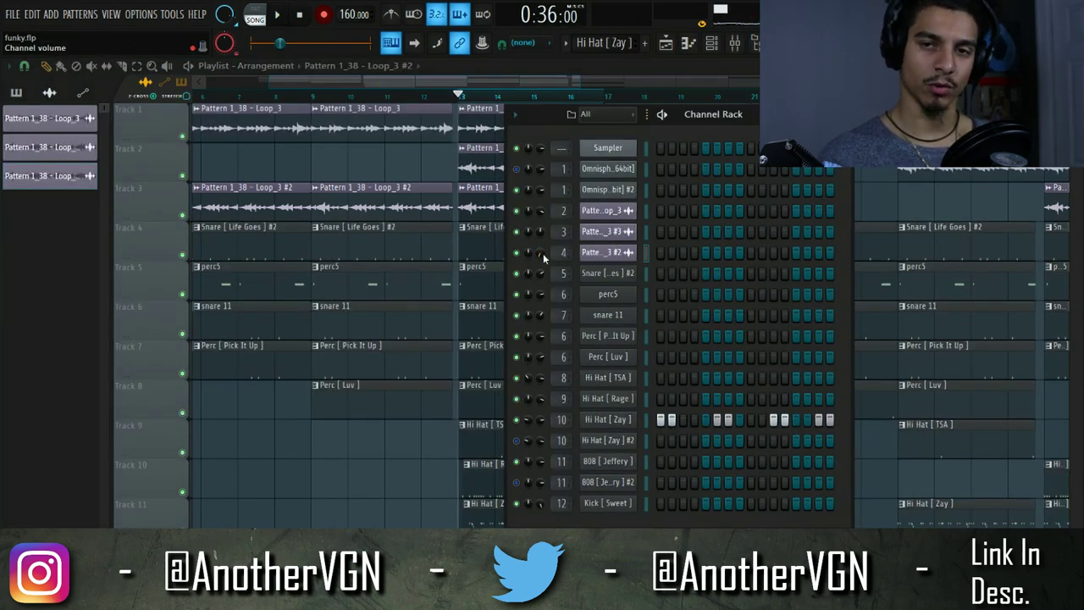
key("space")
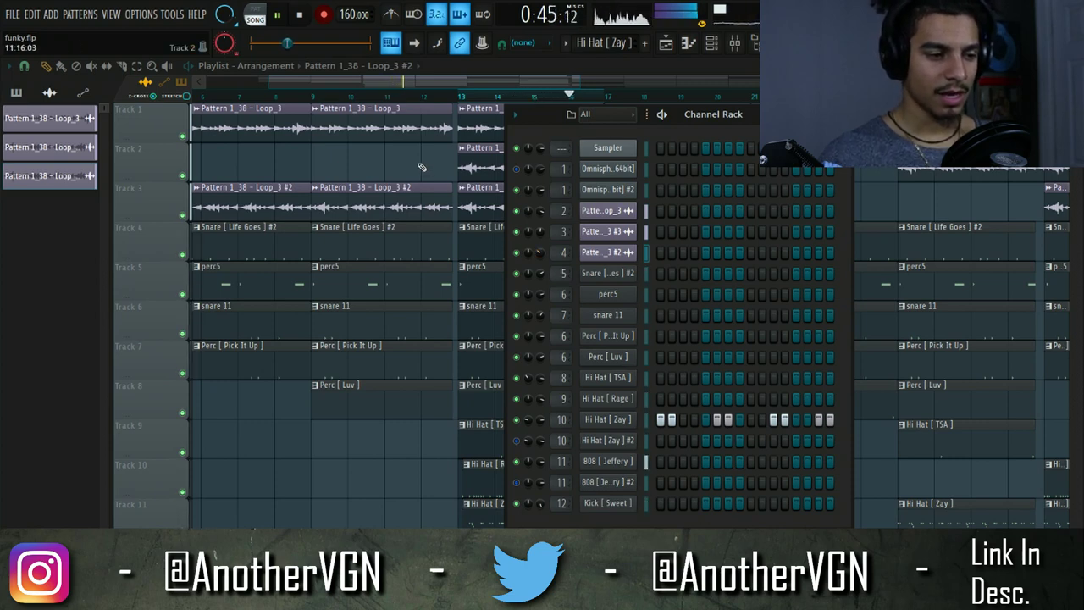
key("space")
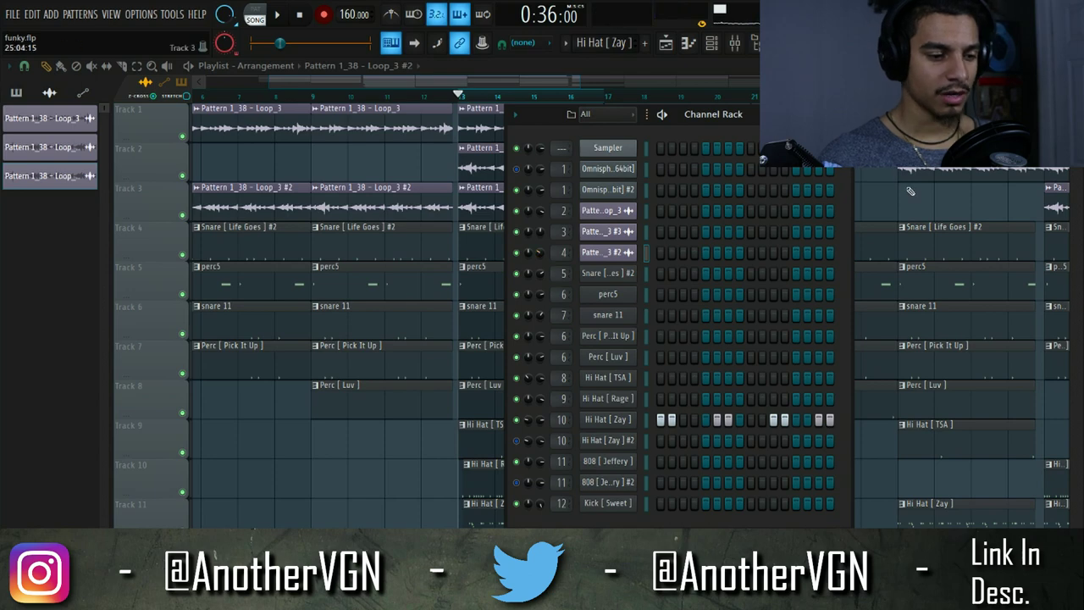
key("F6")
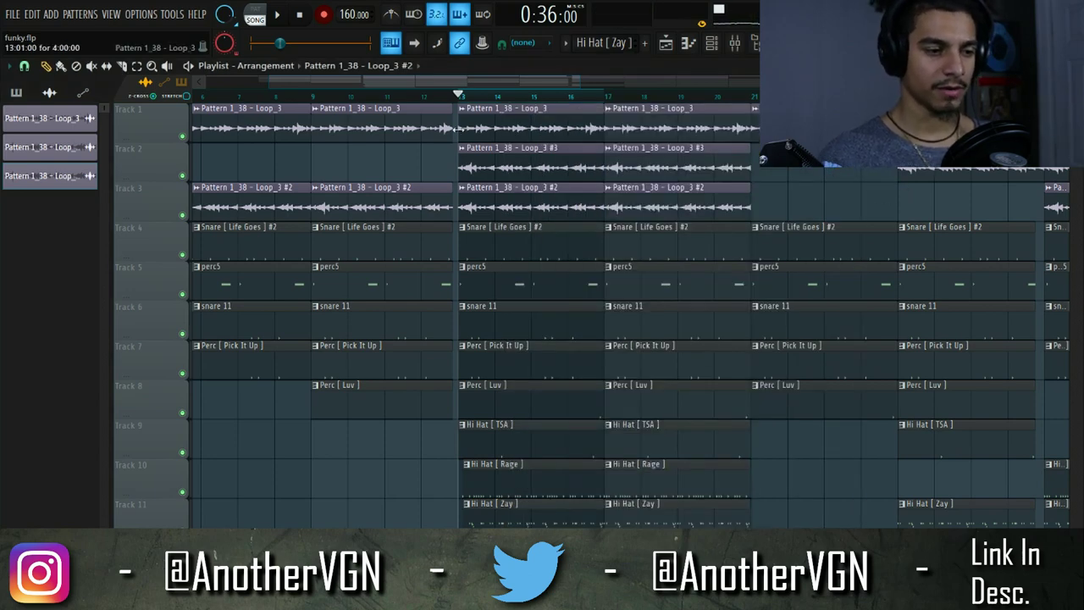
key("space")
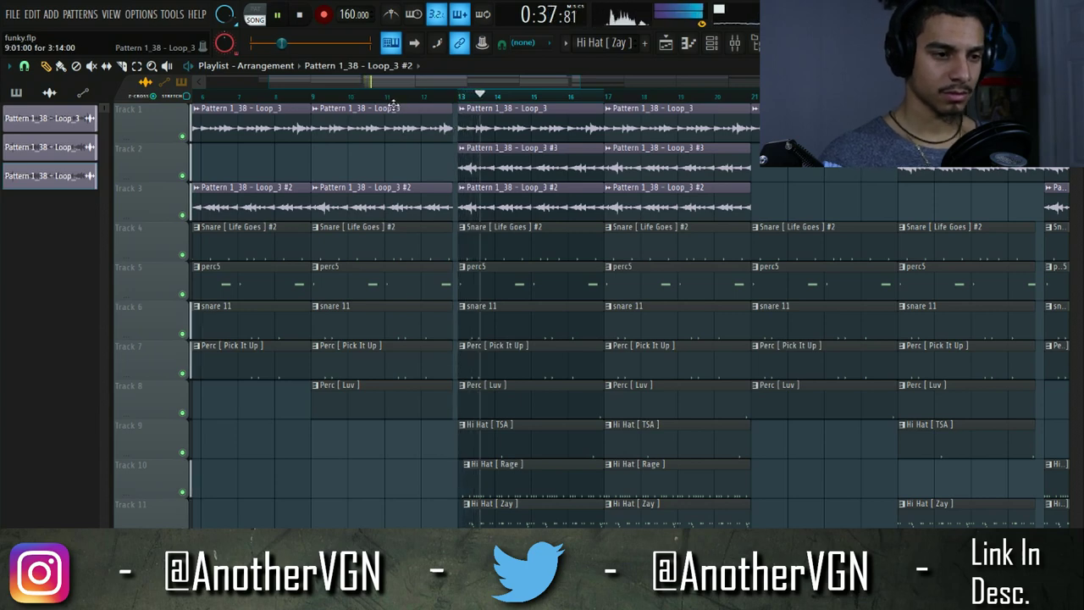
left_click(716, 49)
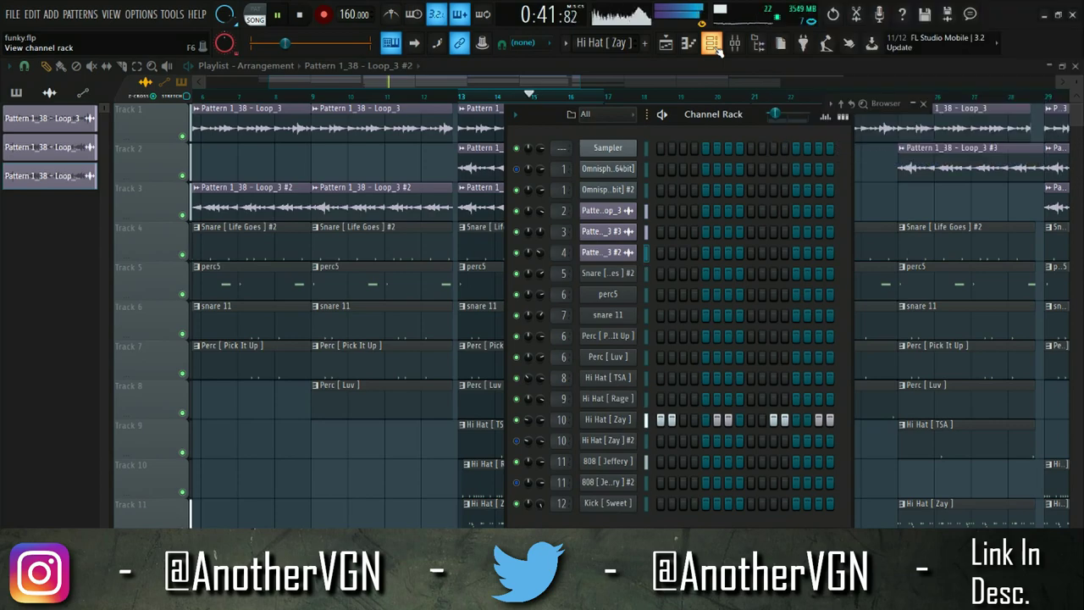